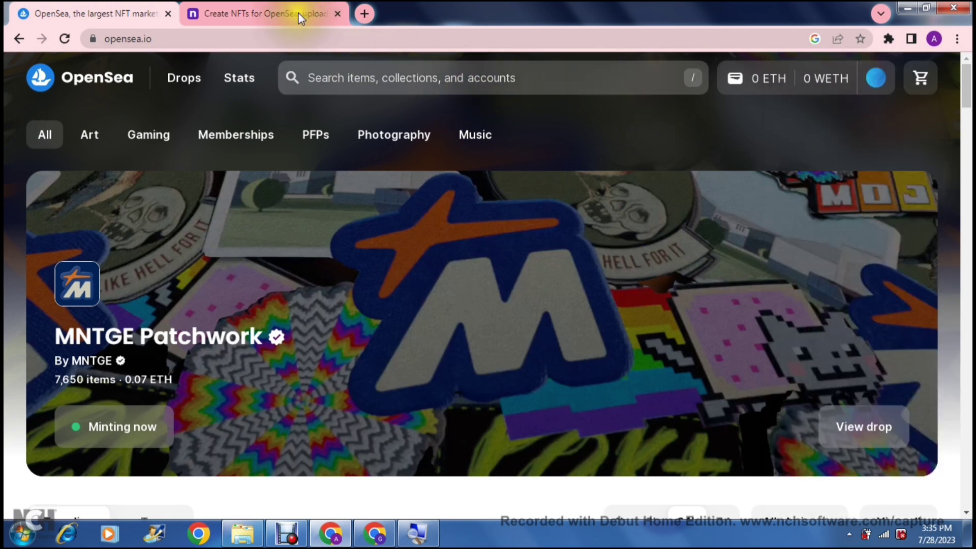
pyautogui.click(283, 7)
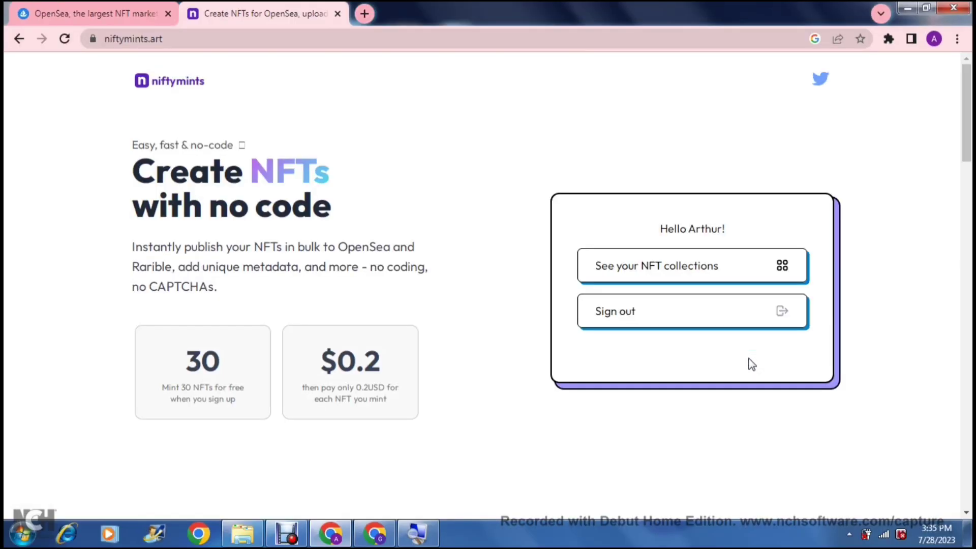
# Open the NFT collections list and start a new collection named Awesome Collection 2
pyautogui.click(708, 275)
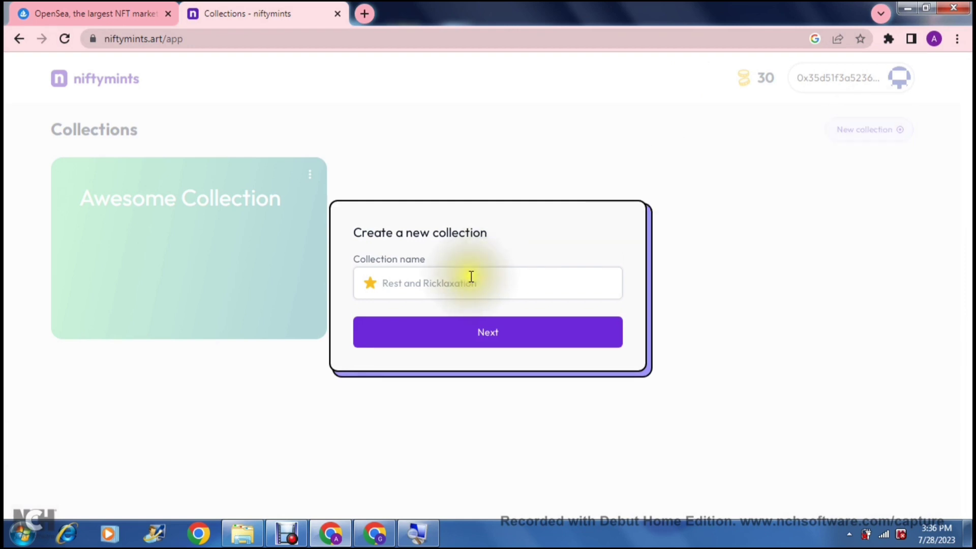
pyautogui.click(447, 281)
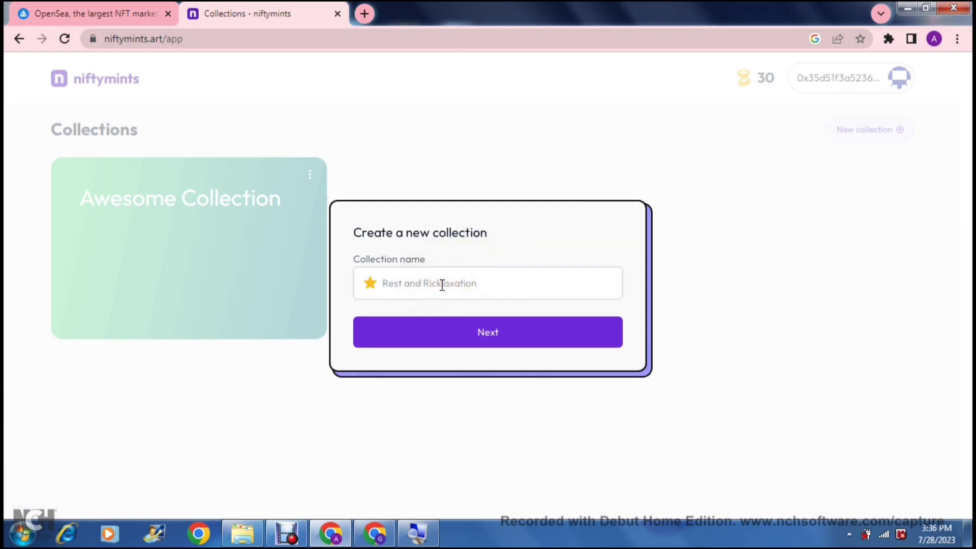
pyautogui.write('Awesome')
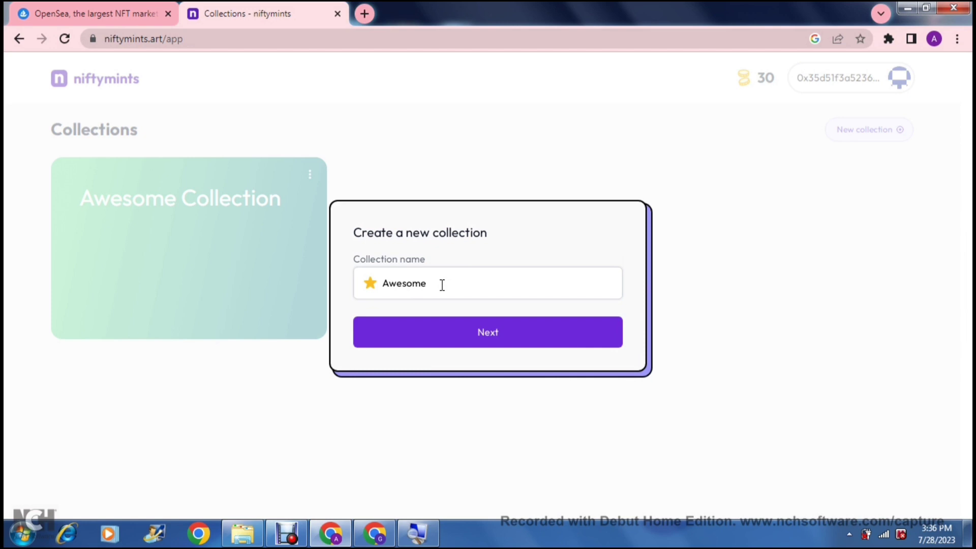
pyautogui.write(' Collectio')
pyautogui.write('n 2')
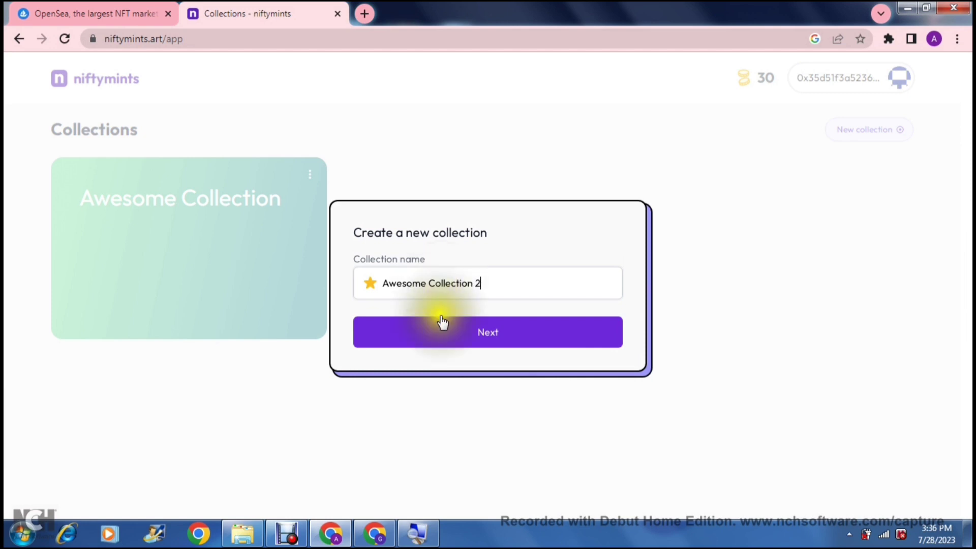
# Create the collection and upload the four Default_A_graceful_young_woman images
pyautogui.click(442, 327)
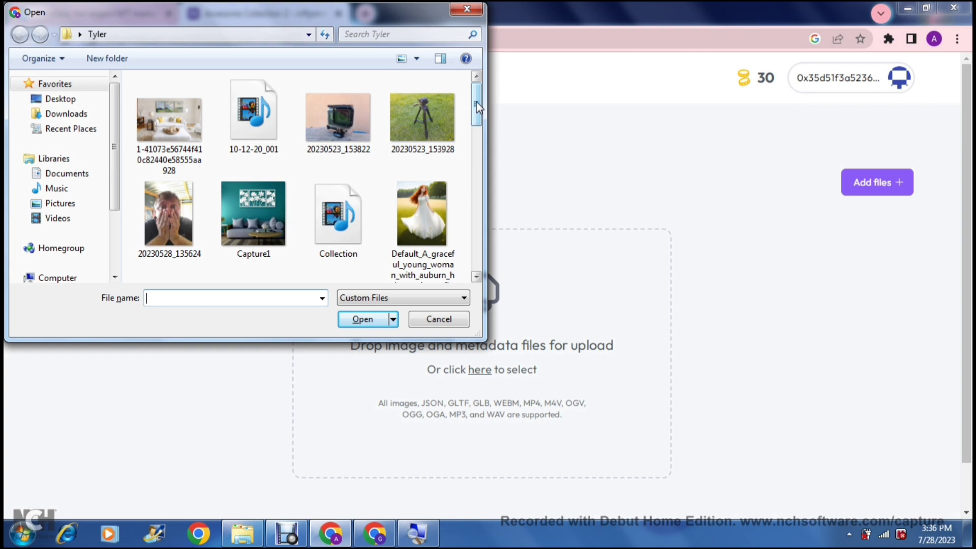
pyautogui.click(425, 194)
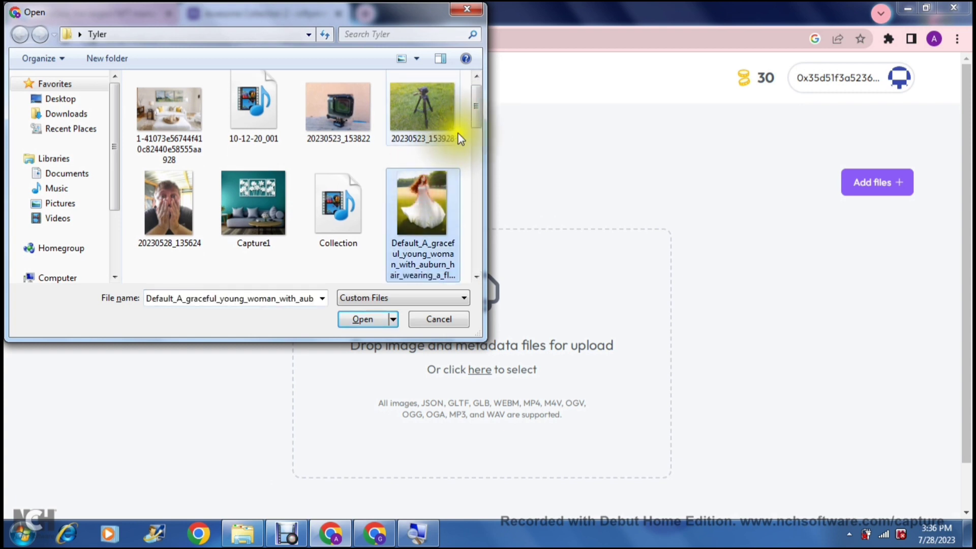
pyautogui.moveTo(475, 115); pyautogui.dragTo(473, 155)
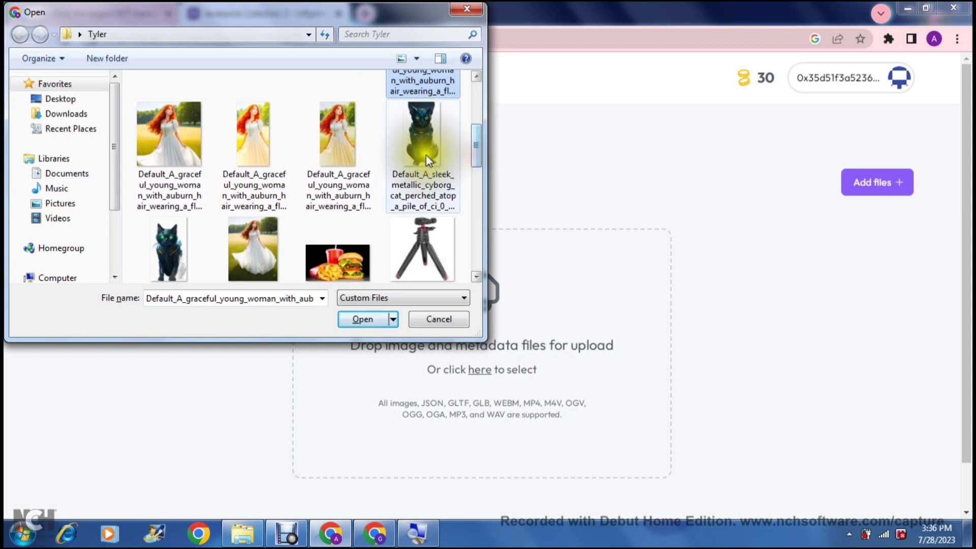
pyautogui.keyDown('ctrl'); pyautogui.click(351, 150); pyautogui.keyUp('ctrl')
pyautogui.keyDown('ctrl'); pyautogui.click(275, 146); pyautogui.keyUp('ctrl')
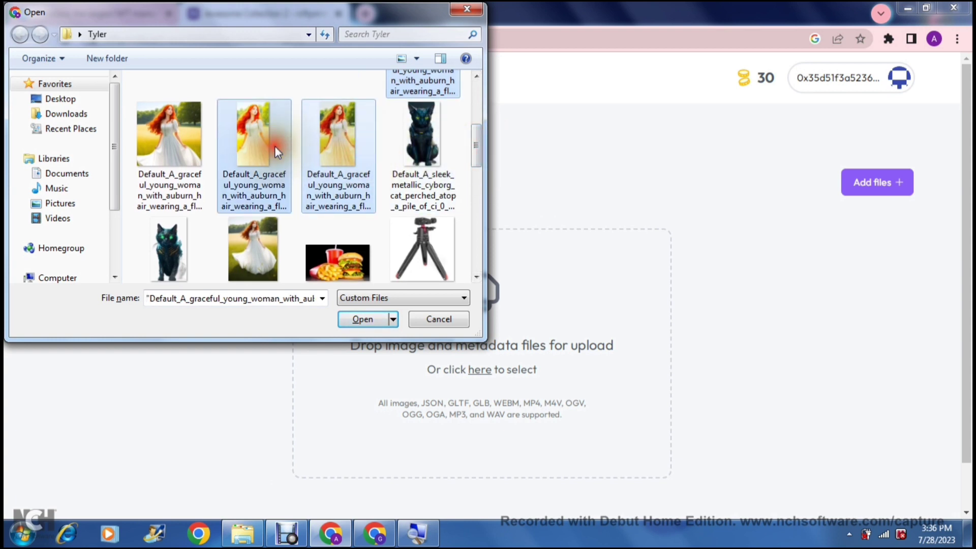
pyautogui.keyDown('ctrl'); pyautogui.click(196, 139); pyautogui.keyUp('ctrl')
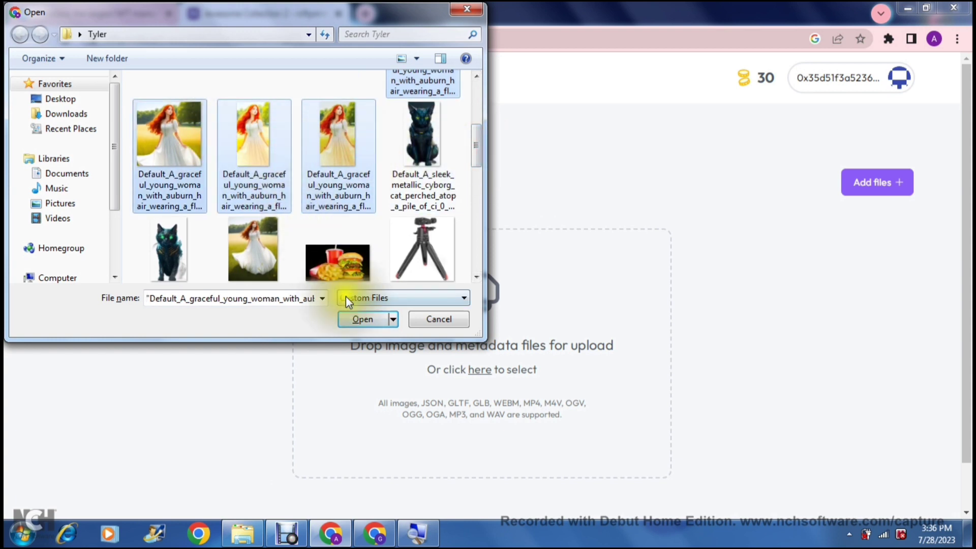
pyautogui.click(354, 319)
pyautogui.click(354, 319)
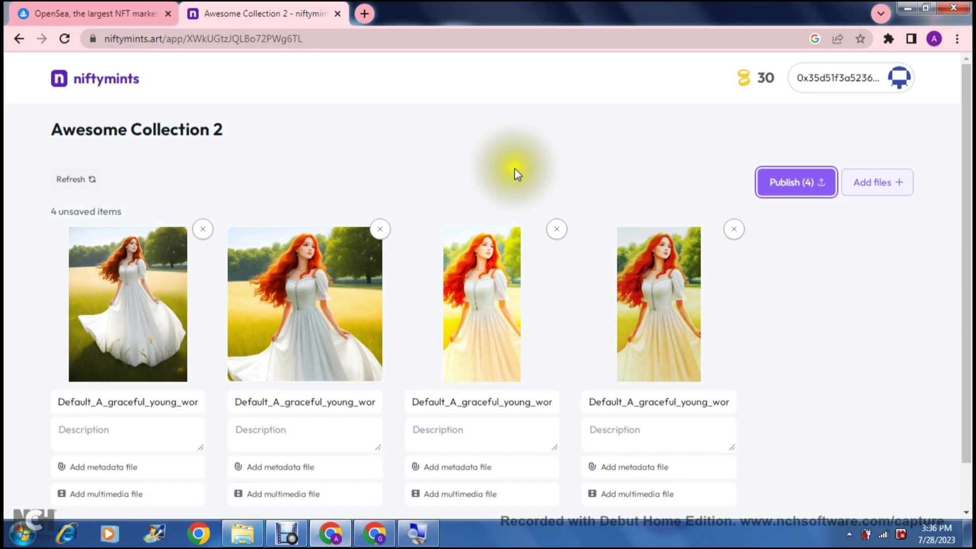
# Replace the first card's name with 'Image 1', finishing in its Description field
pyautogui.click(965, 143)
pyautogui.moveTo(965, 142); pyautogui.dragTo(965, 183)
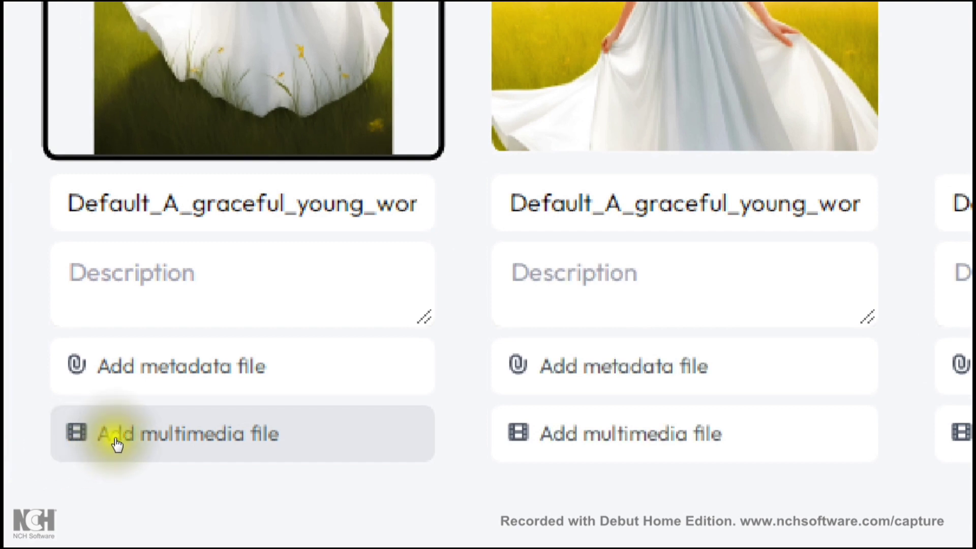
pyautogui.click(96, 379)
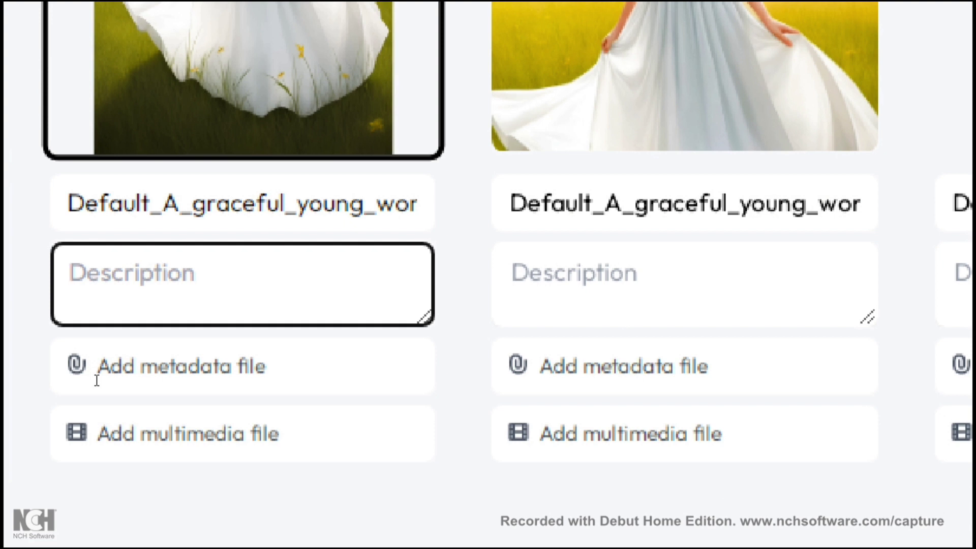
pyautogui.click(93, 365)
pyautogui.hotkey('shift', 'Tab')
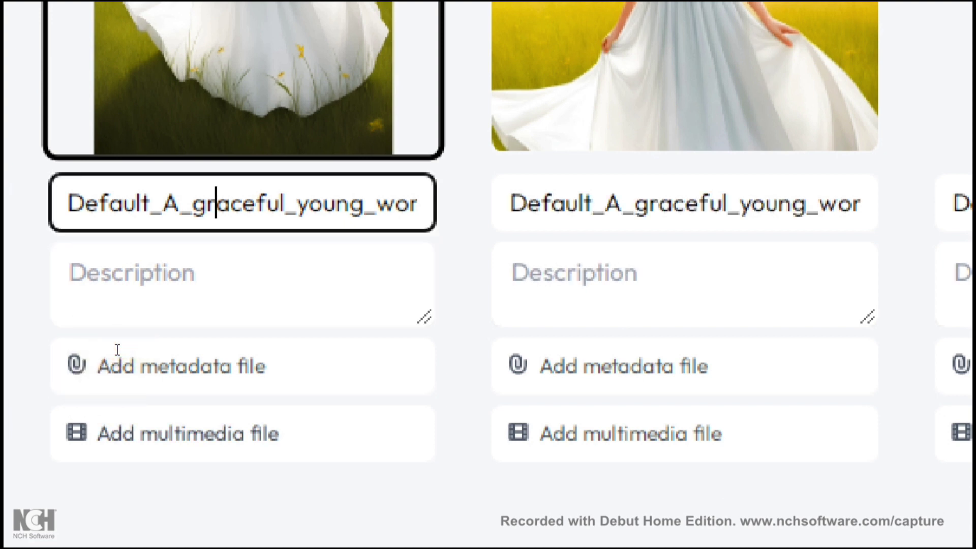
pyautogui.hotkey('ctrl', 'a')
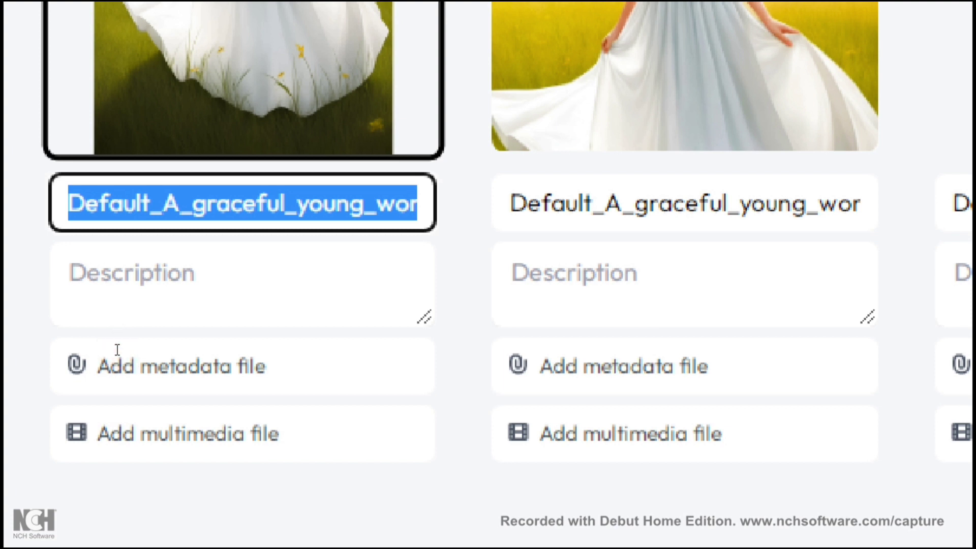
pyautogui.write('IU')
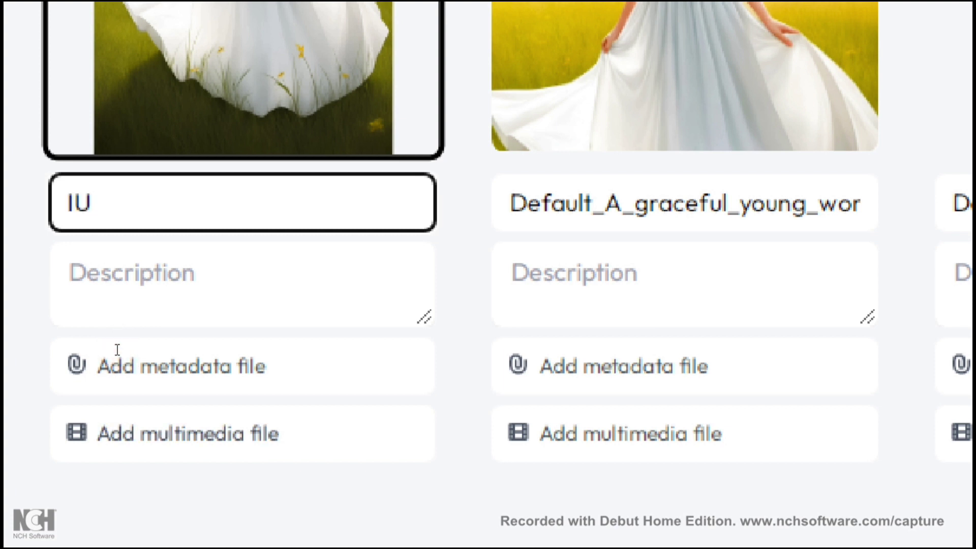
pyautogui.press('BackSpace')
pyautogui.write('mage')
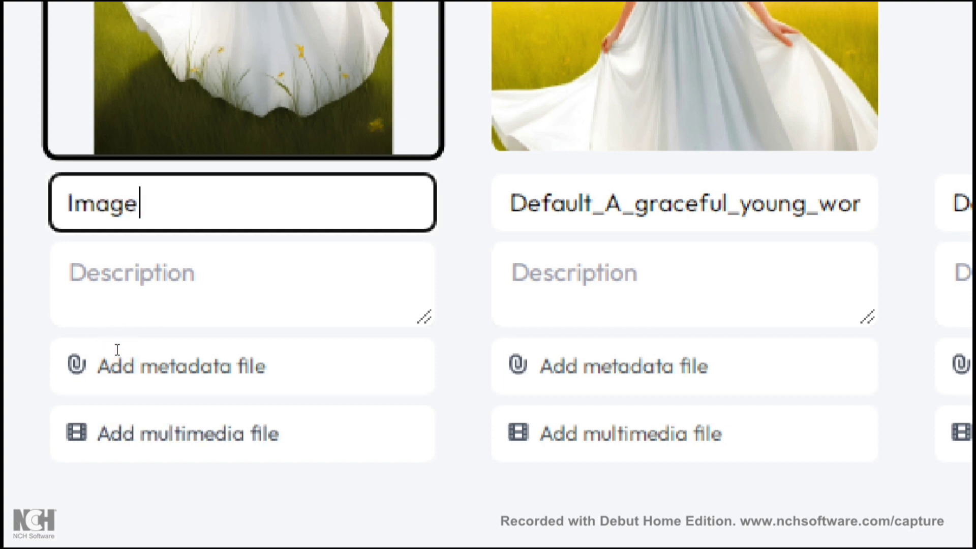
pyautogui.write(' 1')
pyautogui.click(106, 389)
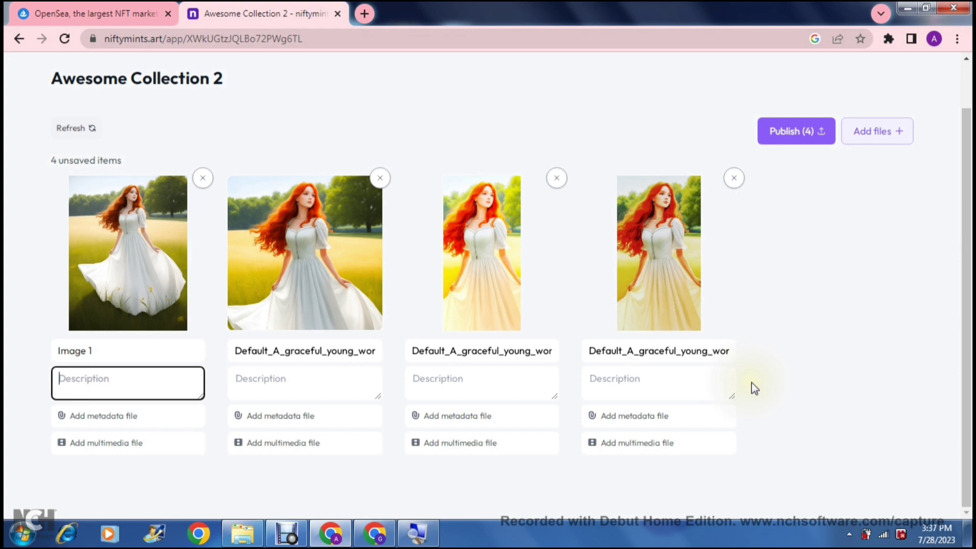
pyautogui.click(795, 140)
pyautogui.click(202, 178)
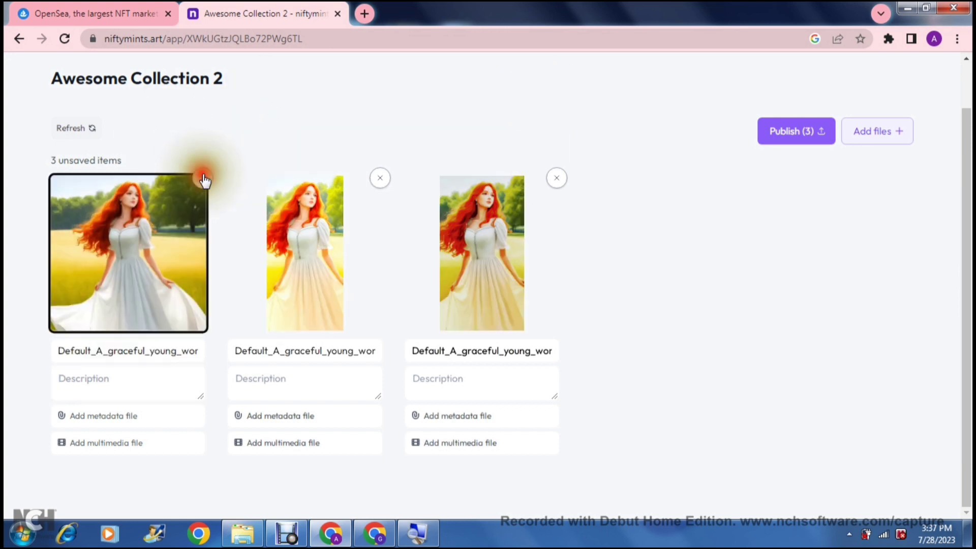
pyautogui.click(204, 179)
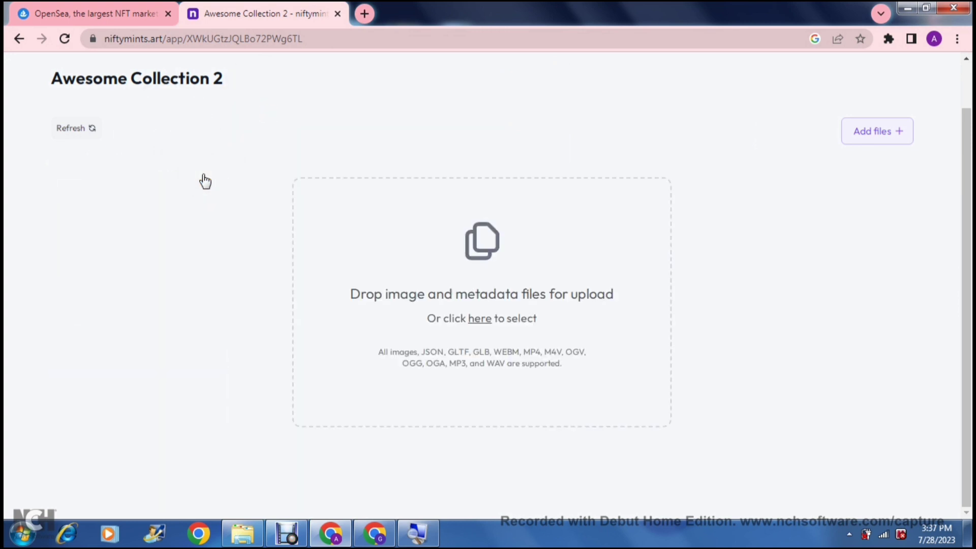
pyautogui.click(19, 38)
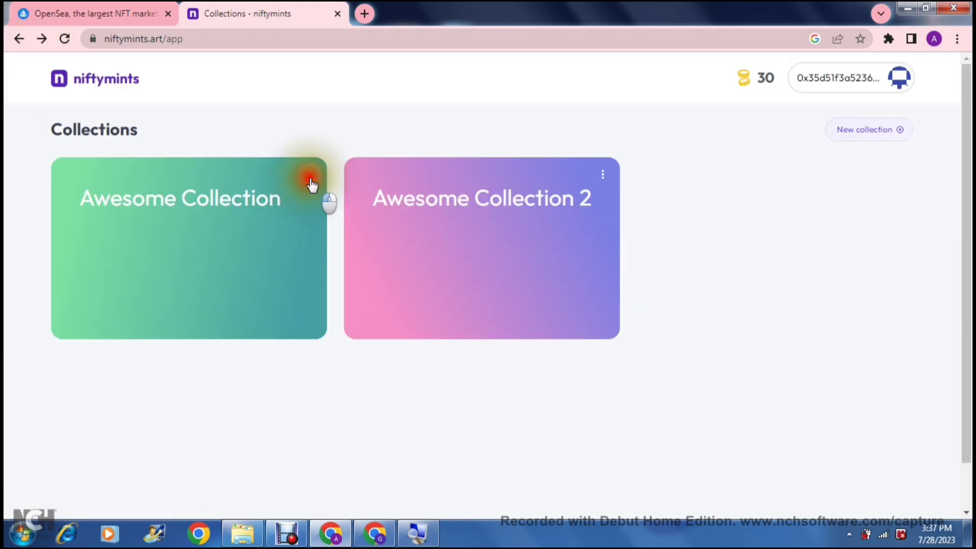
pyautogui.click(310, 177)
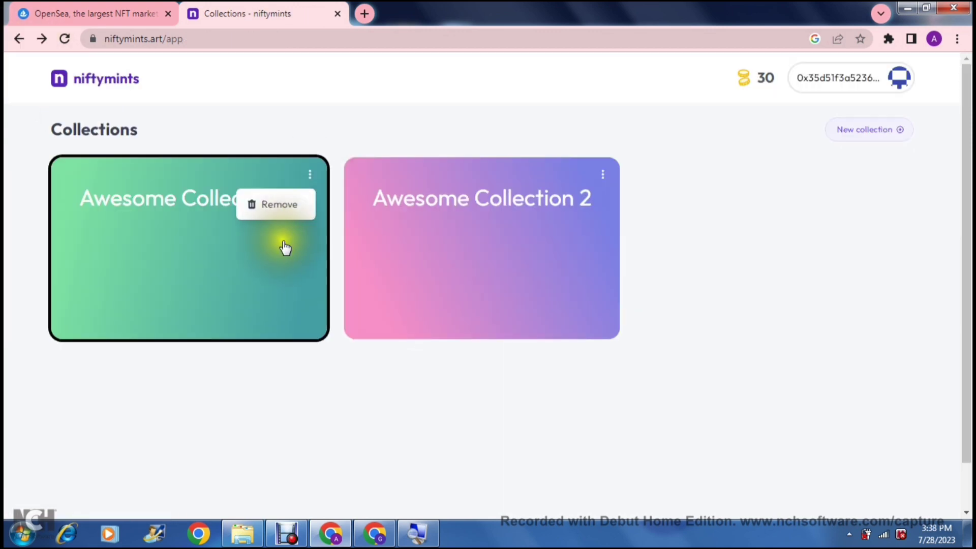
pyautogui.click(294, 359)
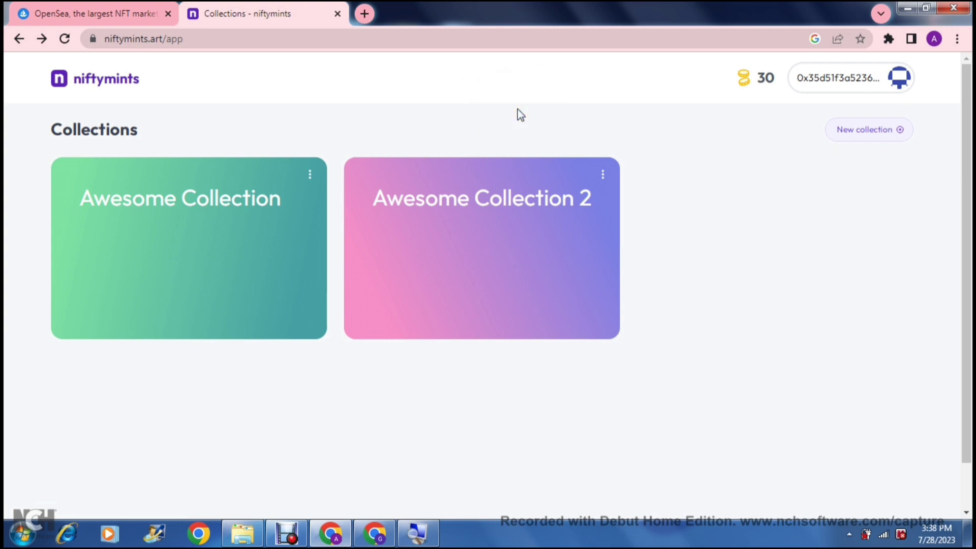
# Use the wallet button and extension icon, then return to the OpenSea tab
pyautogui.click(766, 164)
pyautogui.click(857, 98)
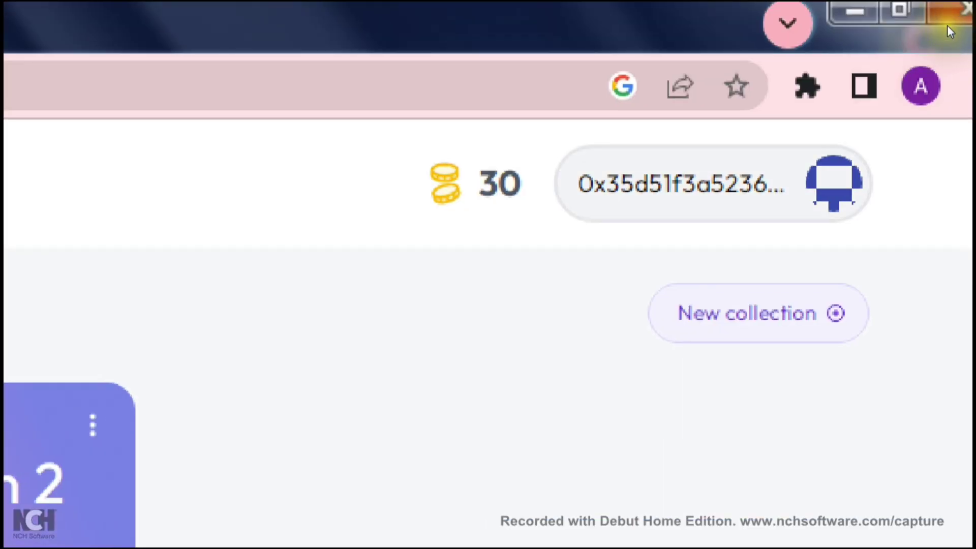
pyautogui.click(912, 37)
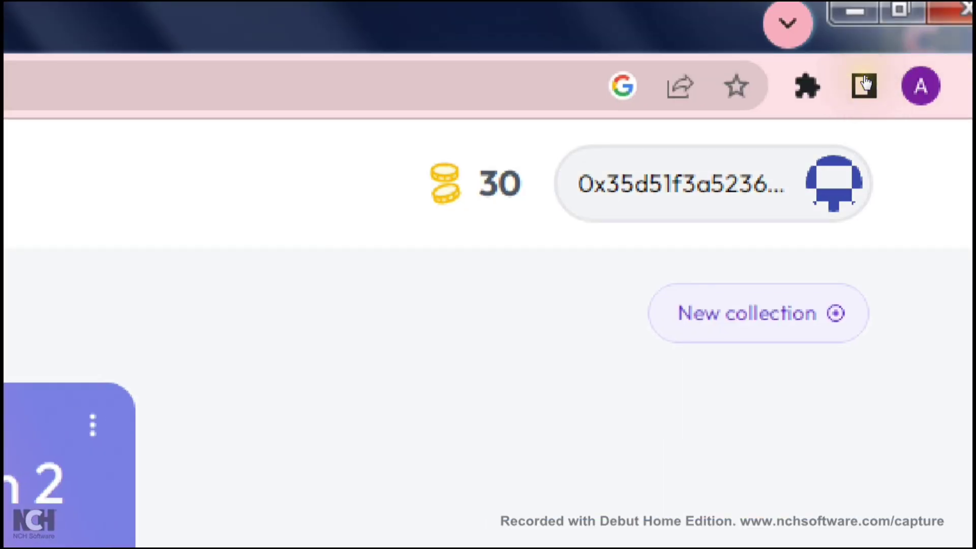
pyautogui.click(863, 83)
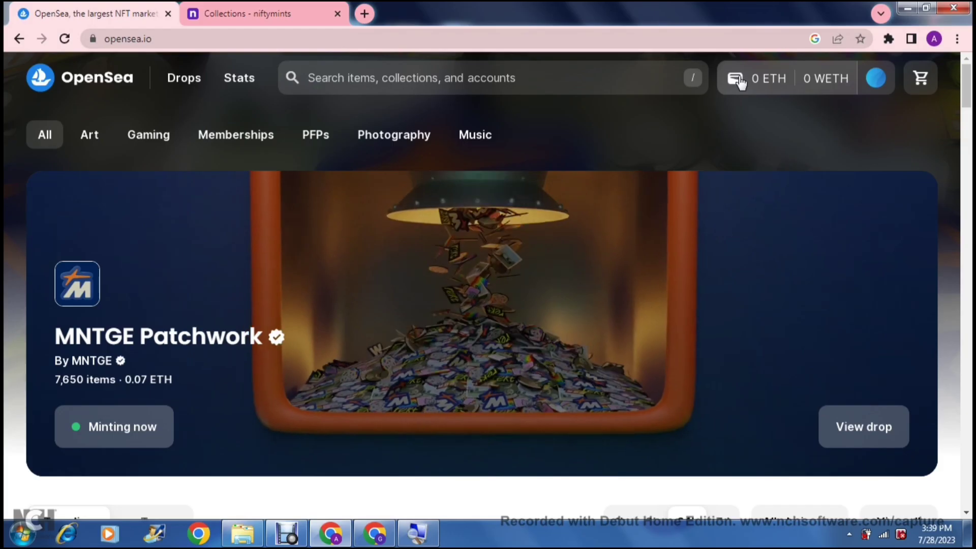
# Open the OpenSea wallet balance panel and copy the wallet address
pyautogui.click(737, 81)
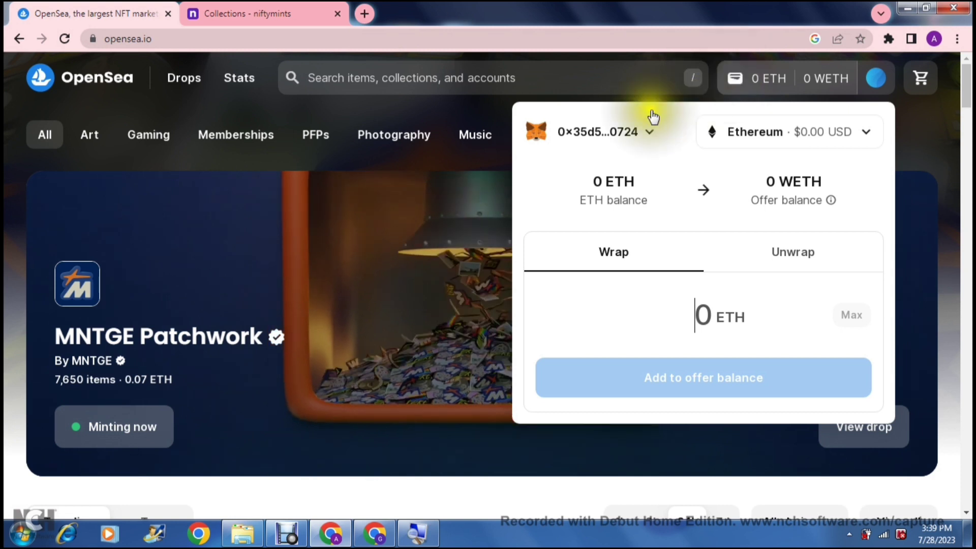
pyautogui.click(619, 134)
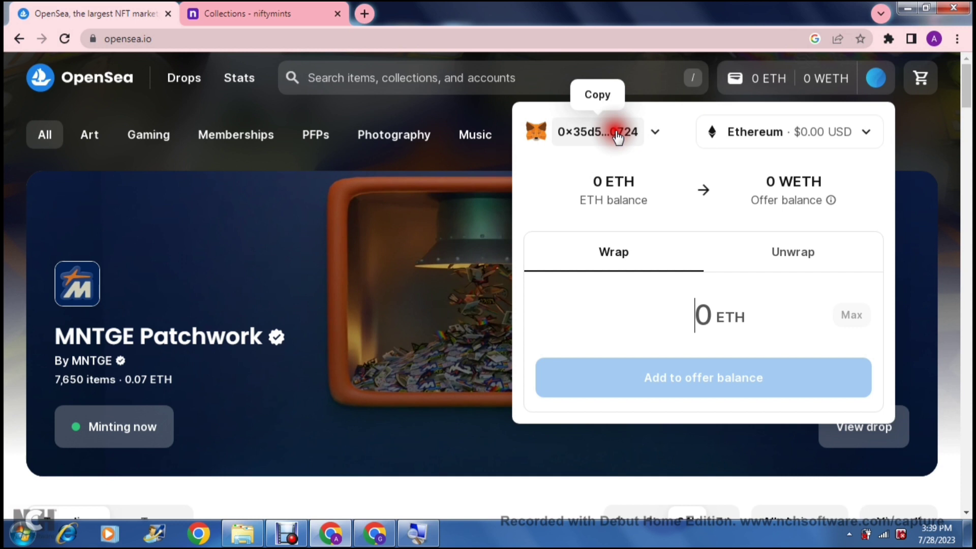
pyautogui.click(616, 131)
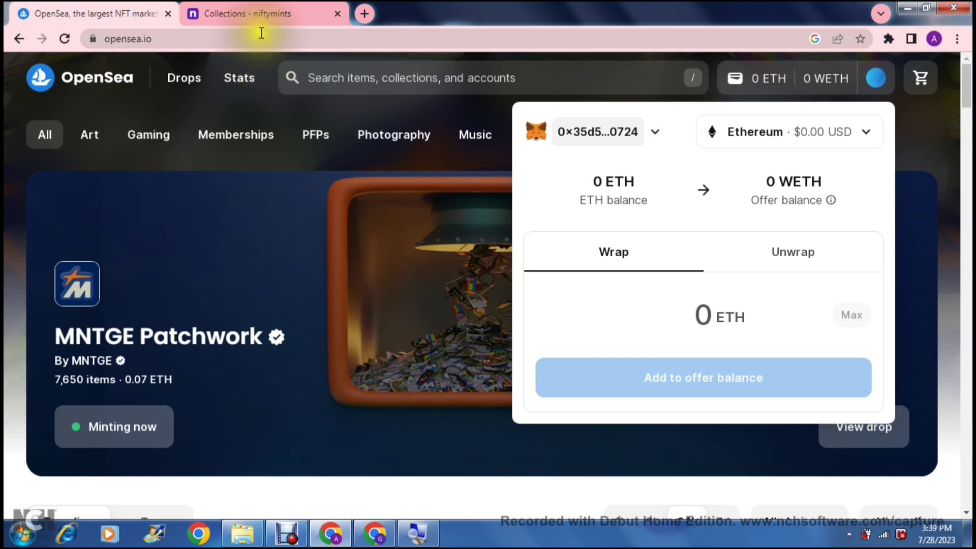
# Back in NiftyMints, check the minting wallet address and close its dialog
pyautogui.click(266, 13)
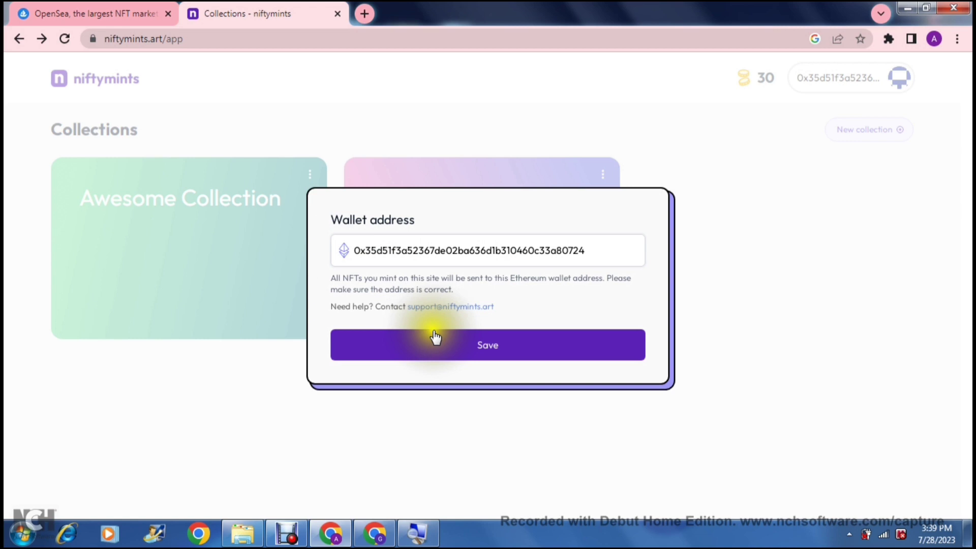
pyautogui.click(466, 161)
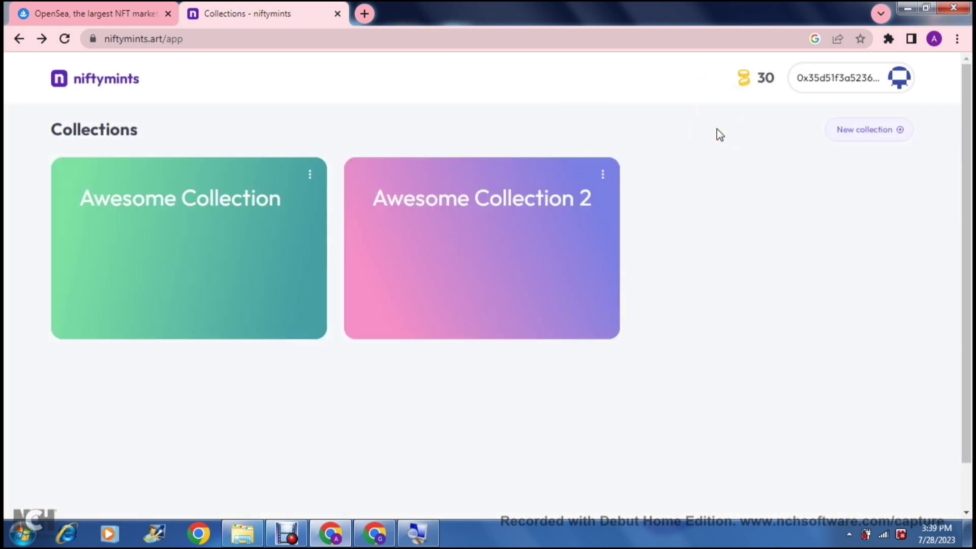
# Open Awesome Collection and upload four auburn-haired woman images as unsaved items
pyautogui.click(746, 87)
pyautogui.click(233, 235)
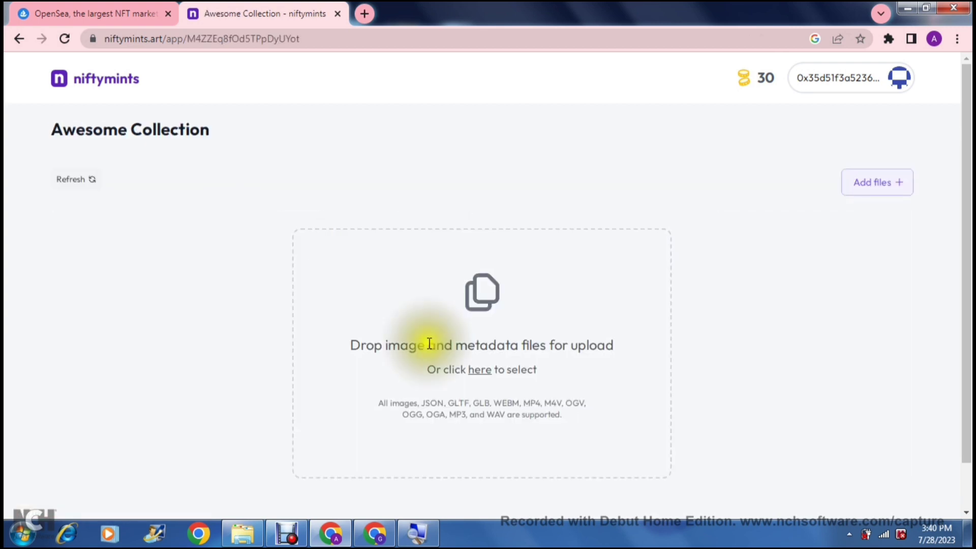
pyautogui.click(867, 190)
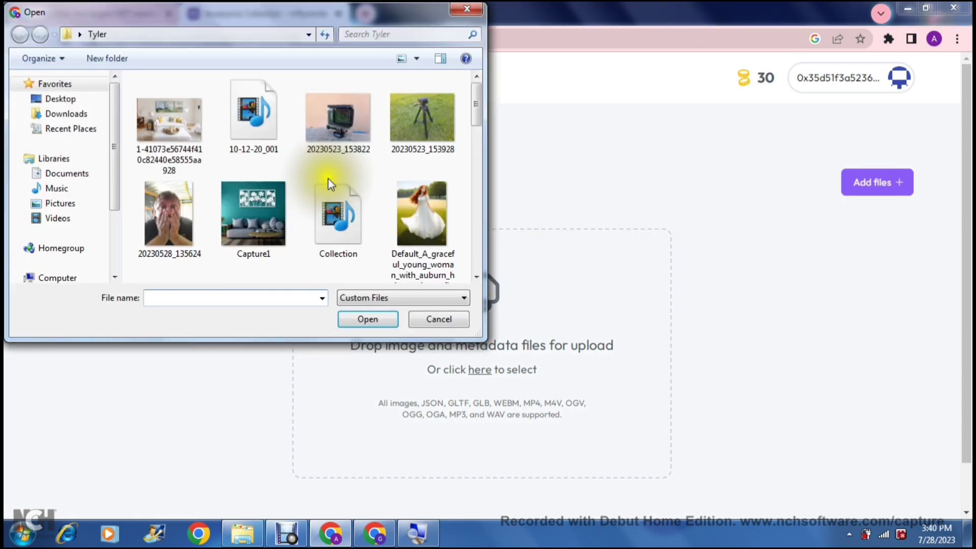
pyautogui.click(409, 201)
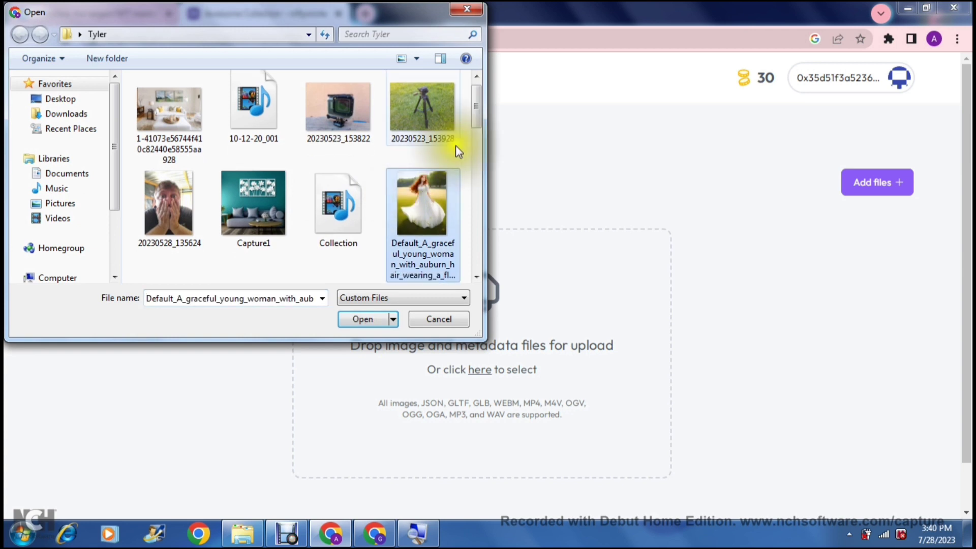
pyautogui.moveTo(475, 125)
pyautogui.mouseDown()
pyautogui.moveTo(472, 147)
pyautogui.moveTo(421, 155)
pyautogui.mouseUp()
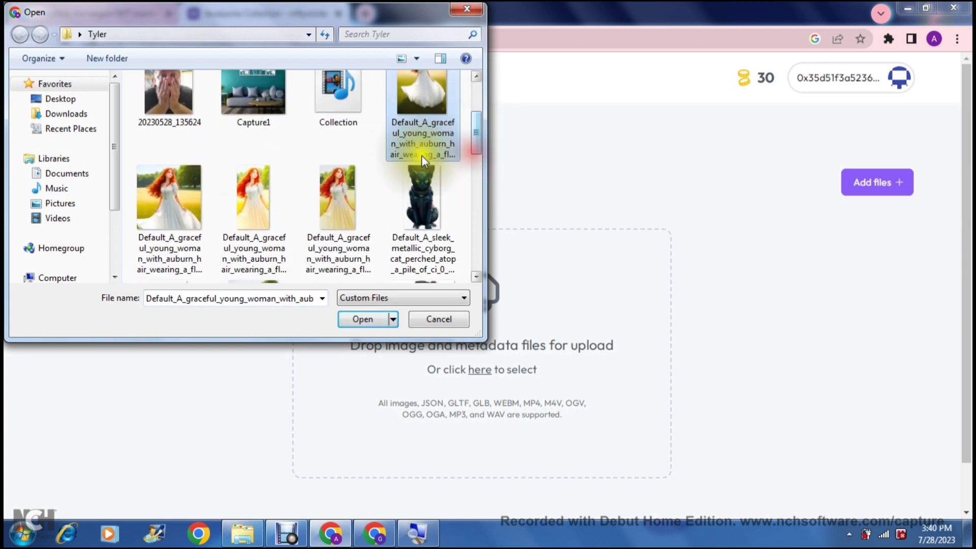
pyautogui.keyDown('ctrl'); pyautogui.click(191, 189); pyautogui.keyUp('ctrl')
pyautogui.keyDown('ctrl'); pyautogui.click(242, 192); pyautogui.keyUp('ctrl')
pyautogui.keyDown('ctrl'); pyautogui.click(330, 195); pyautogui.keyUp('ctrl')
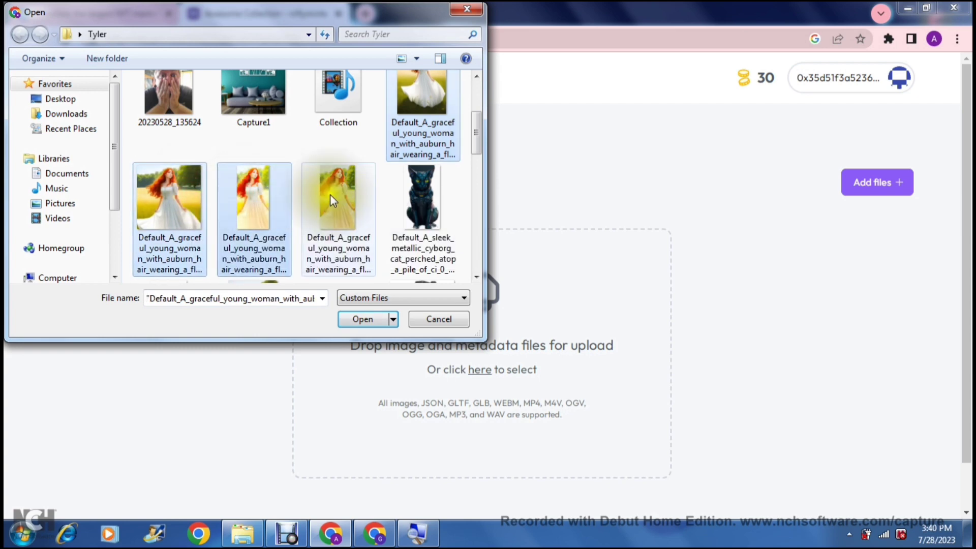
pyautogui.click(347, 317)
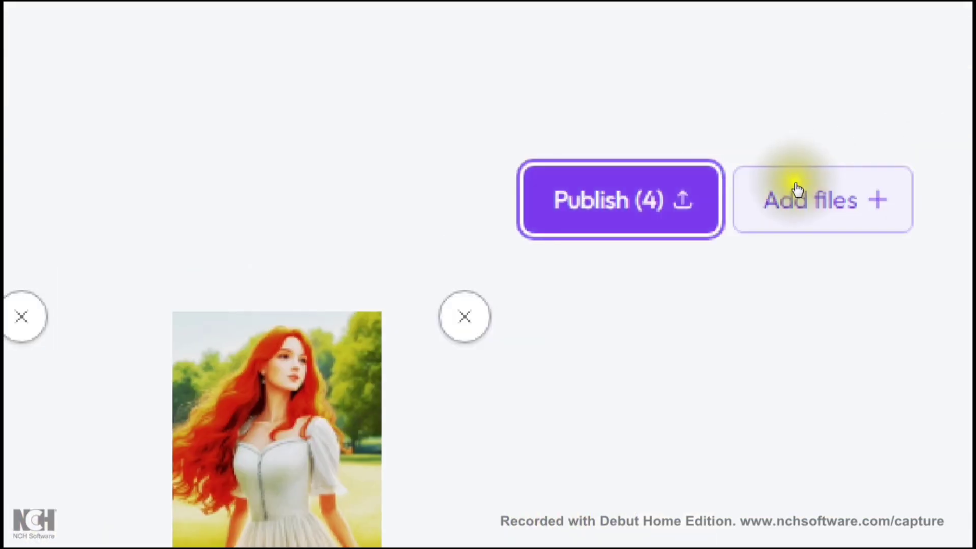
# Publish the four items with Publish (4) and confirm the publishing dialog
pyautogui.click(797, 189)
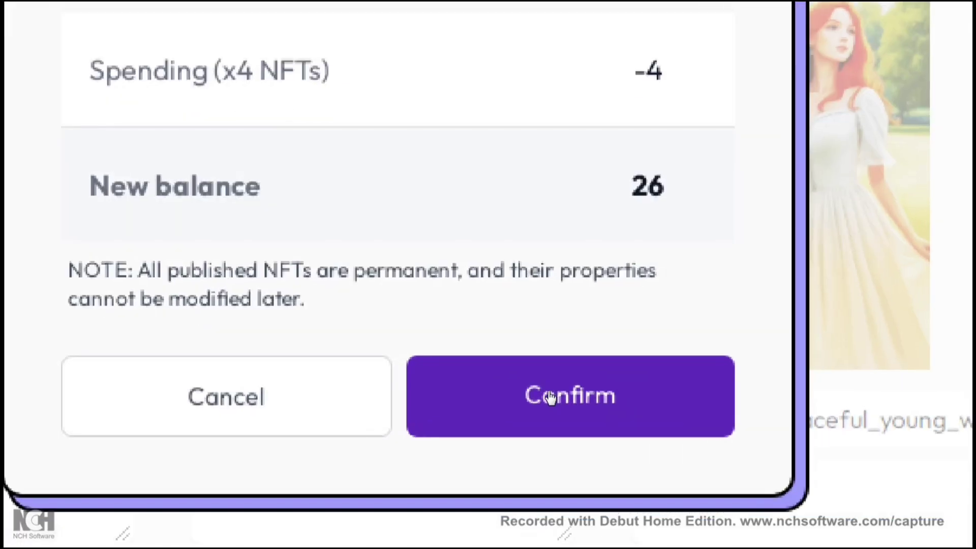
pyautogui.click(550, 395)
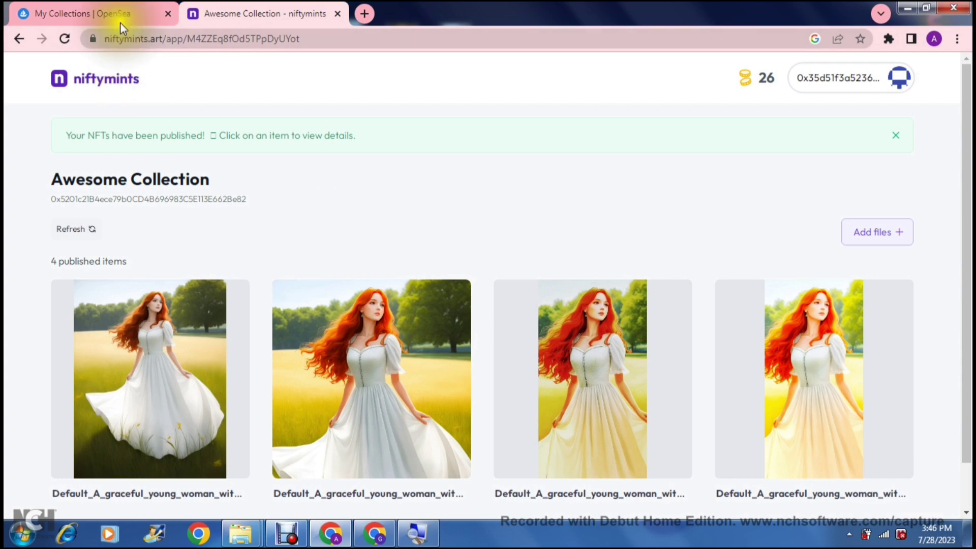
# From OpenSea's My Collections, open the Edit collection page for Awesome Collection
pyautogui.click(117, 13)
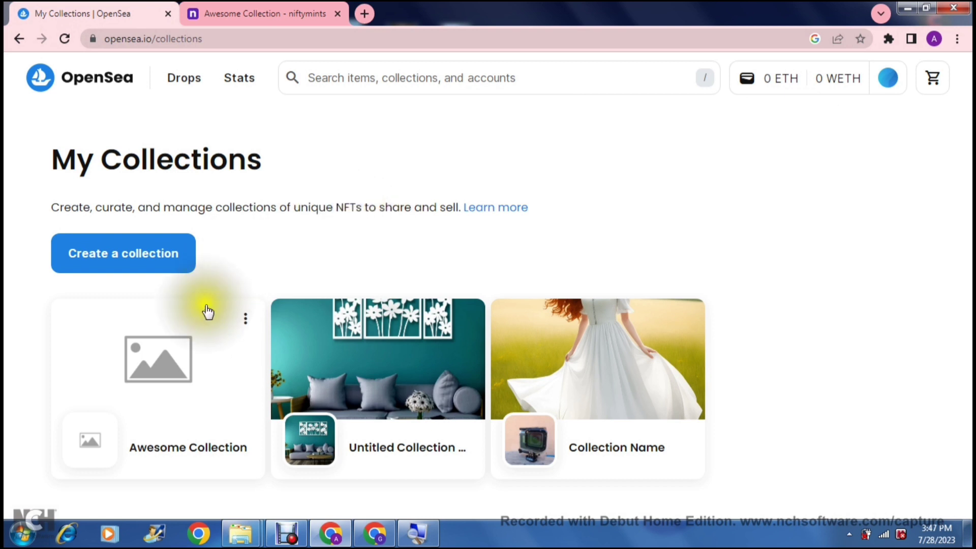
pyautogui.moveTo(157, 387)
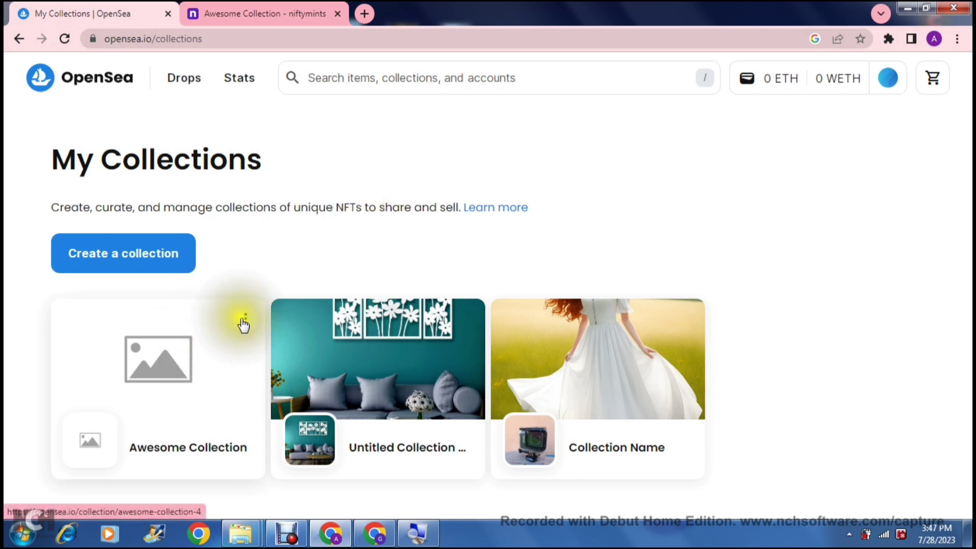
pyautogui.click(180, 379)
pyautogui.click(179, 379)
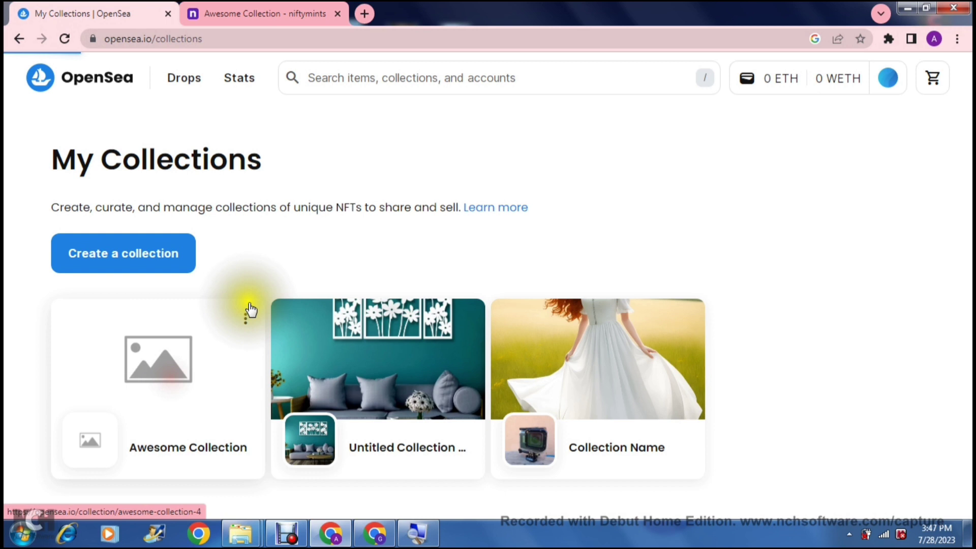
pyautogui.click(245, 320)
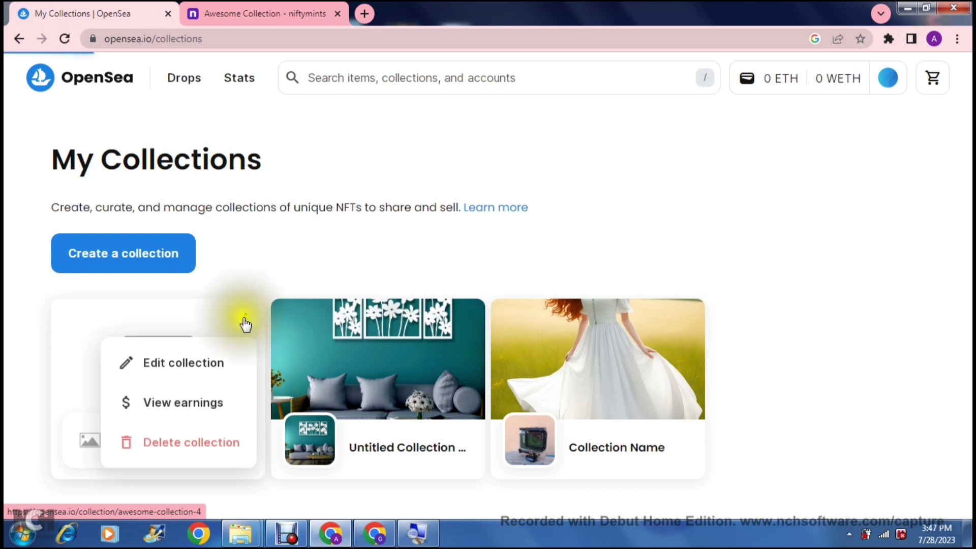
pyautogui.click(197, 366)
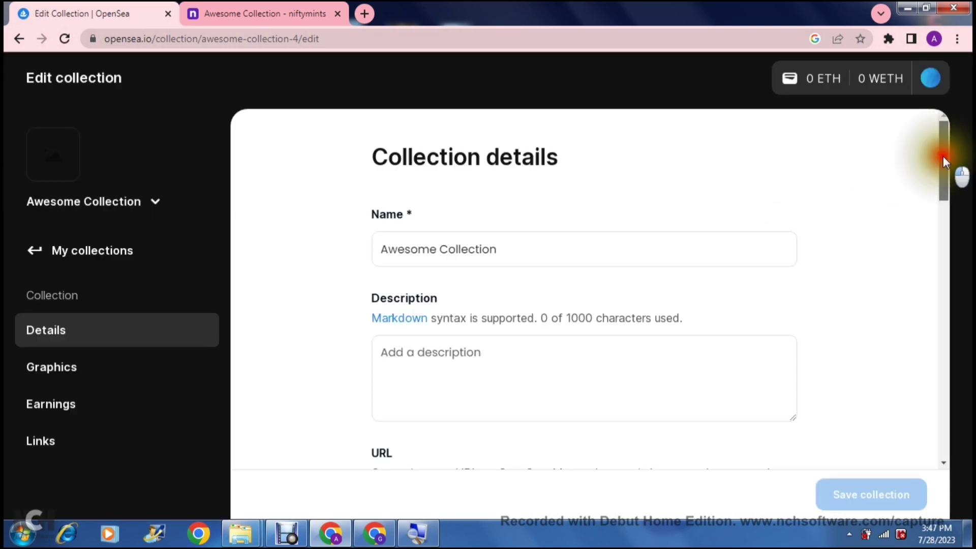
pyautogui.moveTo(942, 156); pyautogui.dragTo(950, 264)
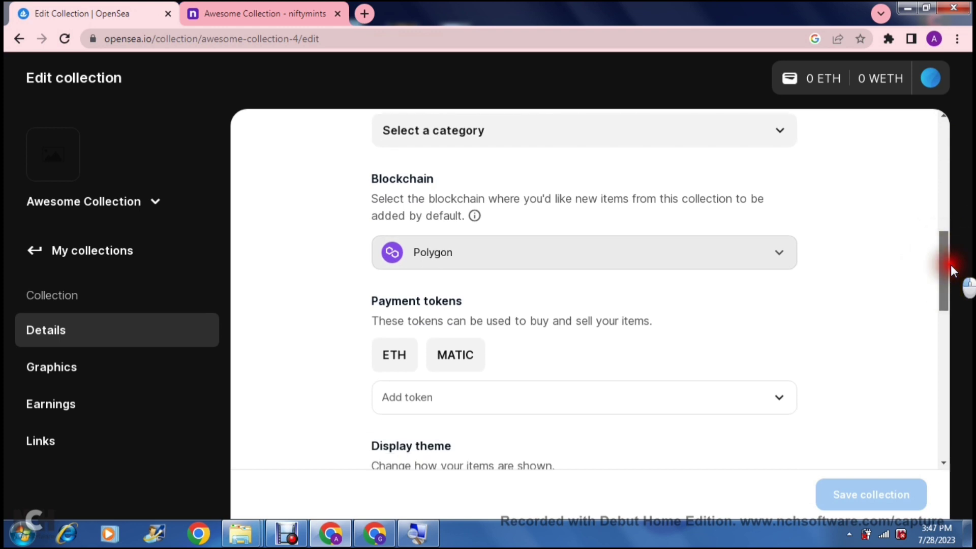
pyautogui.moveTo(951, 270); pyautogui.dragTo(951, 321)
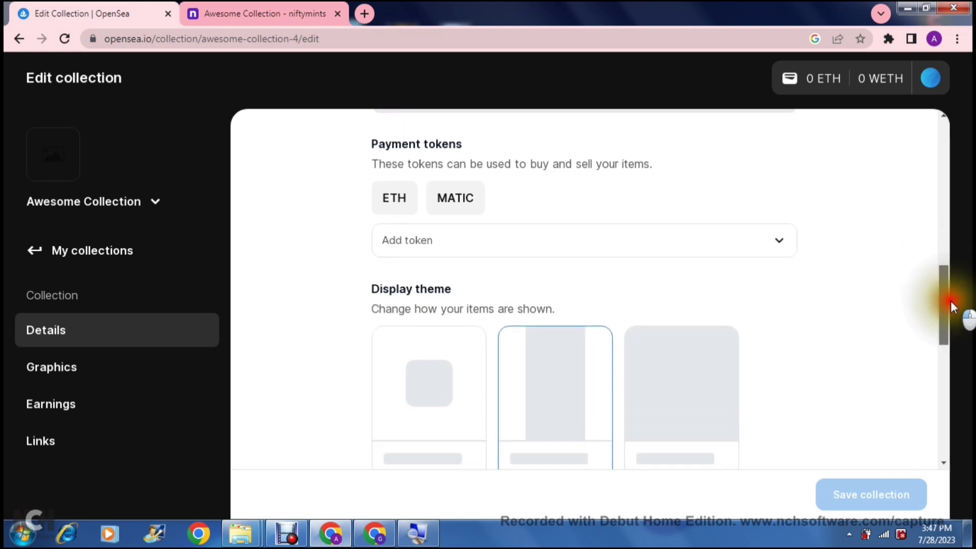
pyautogui.moveTo(950, 322); pyautogui.dragTo(947, 385)
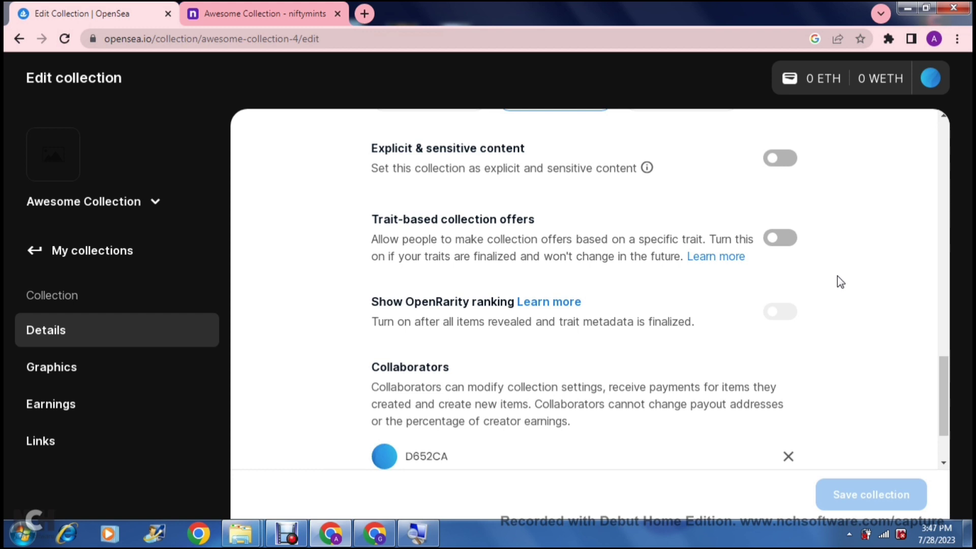
pyautogui.moveTo(943, 370); pyautogui.dragTo(944, 394)
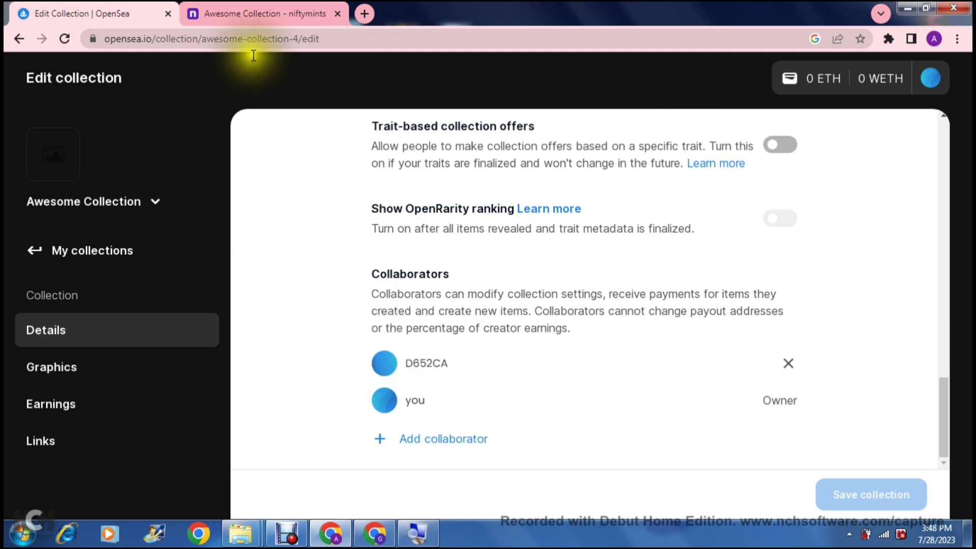
pyautogui.click(252, 13)
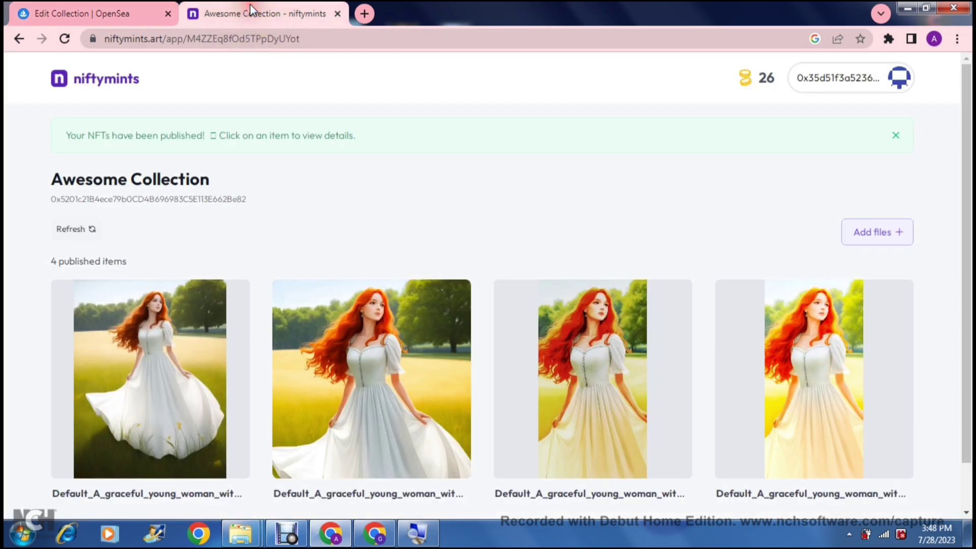
pyautogui.click(102, 15)
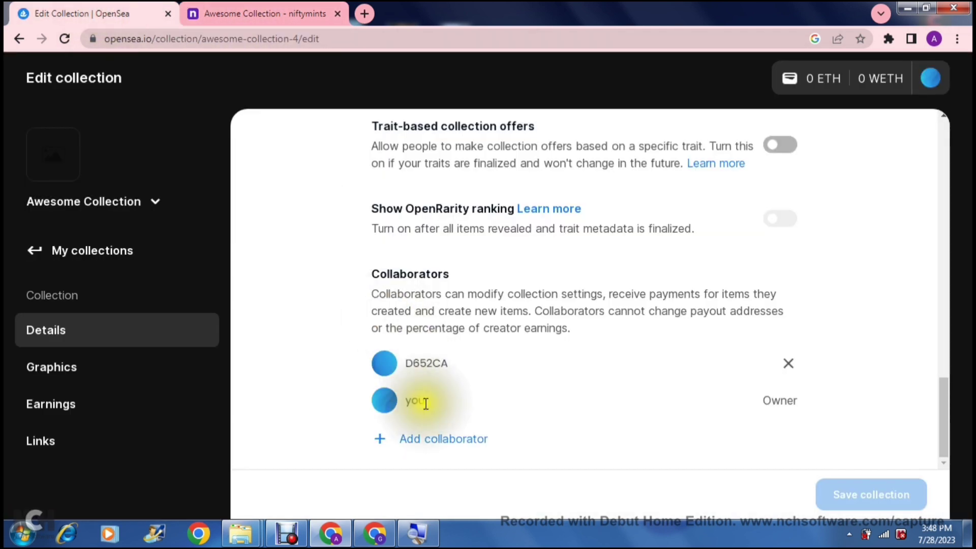
pyautogui.moveTo(415, 402)
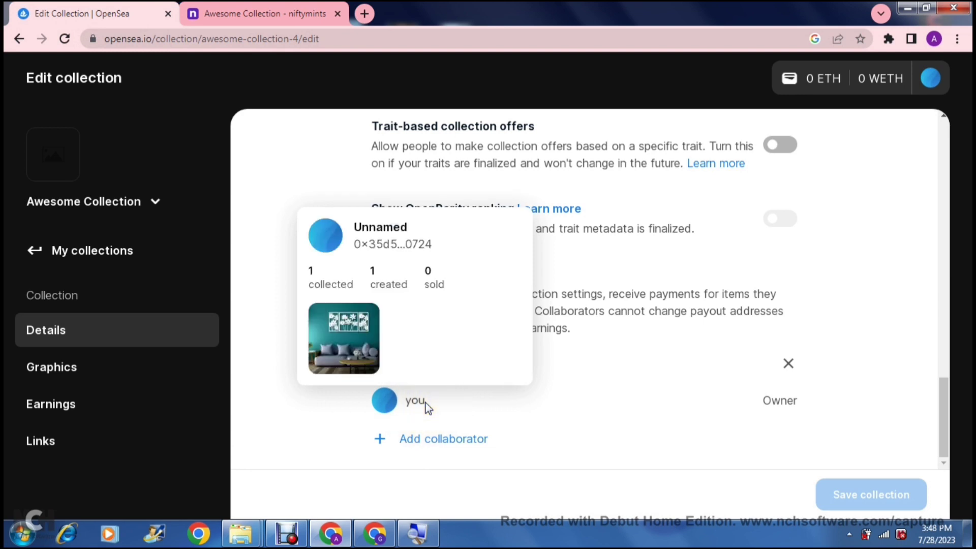
pyautogui.click(268, 422)
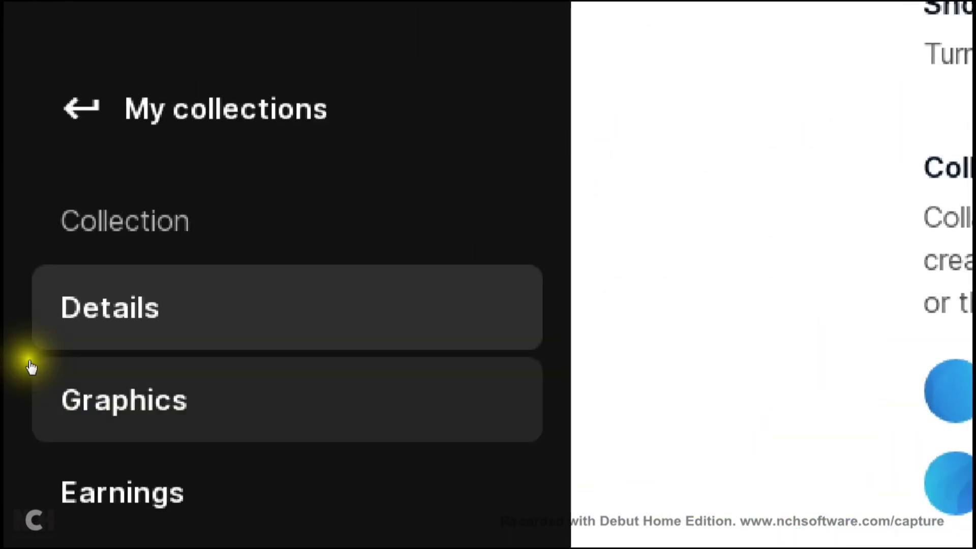
# In Graphics, highlight the recommended sizes: logo 350 × 350, featured 600 × 400, banner 1400 × 350
pyautogui.click(22, 358)
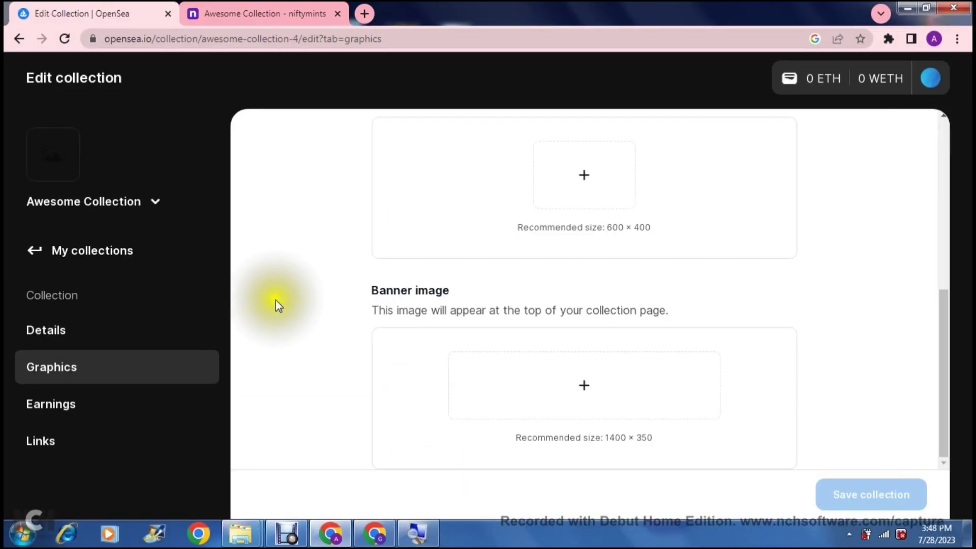
pyautogui.moveTo(947, 340)
pyautogui.mouseDown()
pyautogui.moveTo(927, 165)
pyautogui.moveTo(929, 204)
pyautogui.mouseUp()
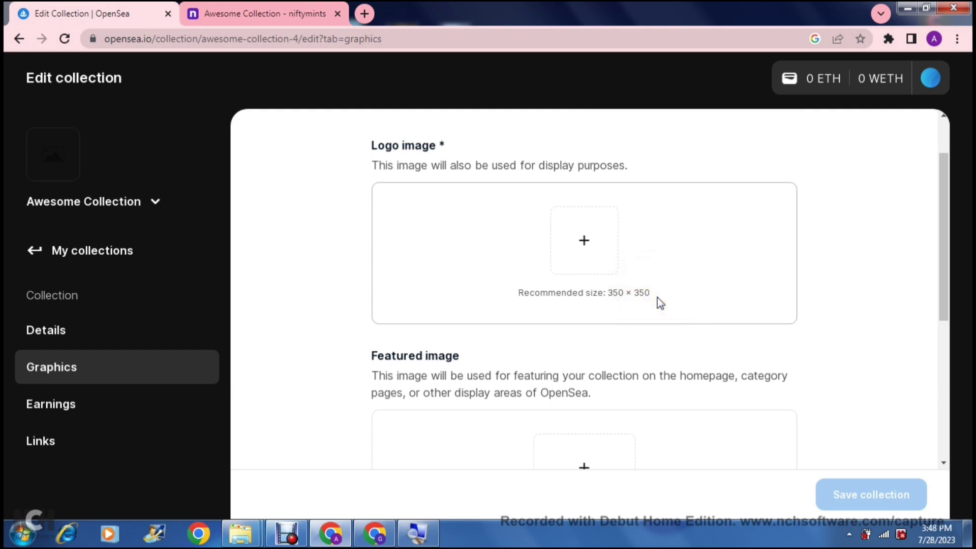
pyautogui.moveTo(654, 296); pyautogui.dragTo(608, 296)
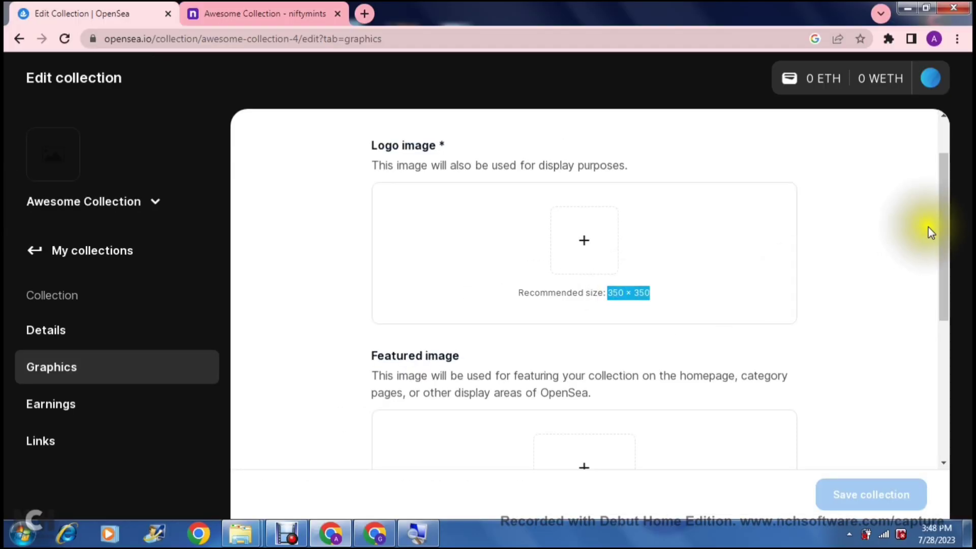
pyautogui.moveTo(943, 229); pyautogui.dragTo(943, 310)
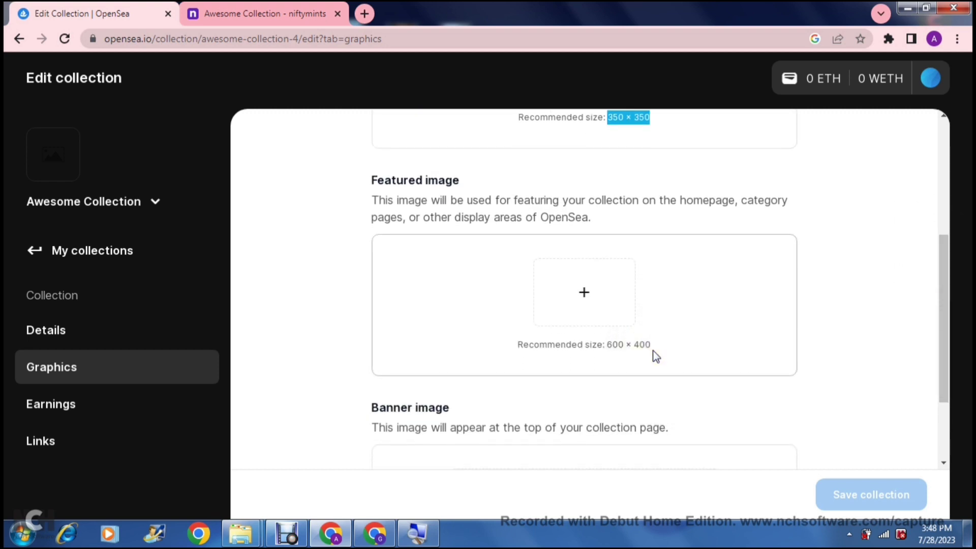
pyautogui.moveTo(653, 350); pyautogui.dragTo(607, 355)
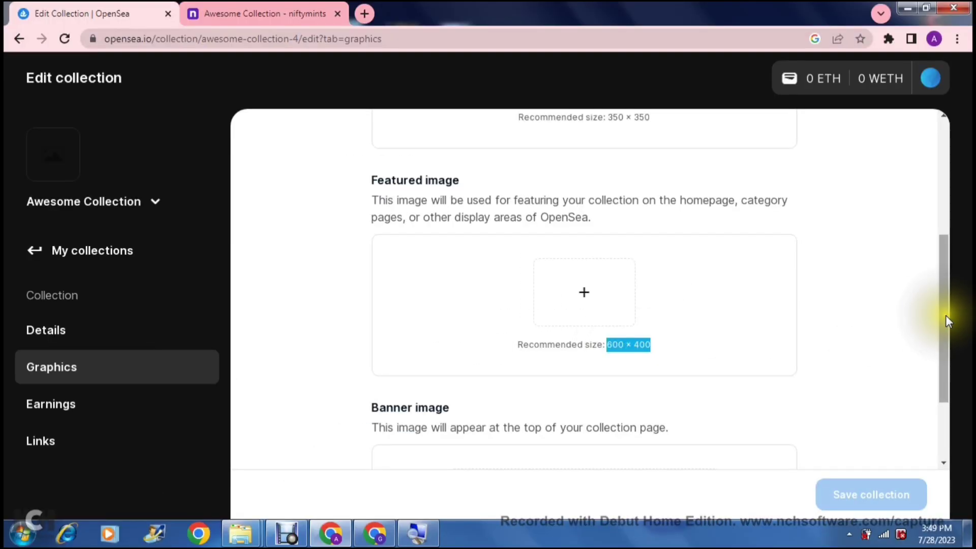
pyautogui.moveTo(945, 321); pyautogui.dragTo(939, 415)
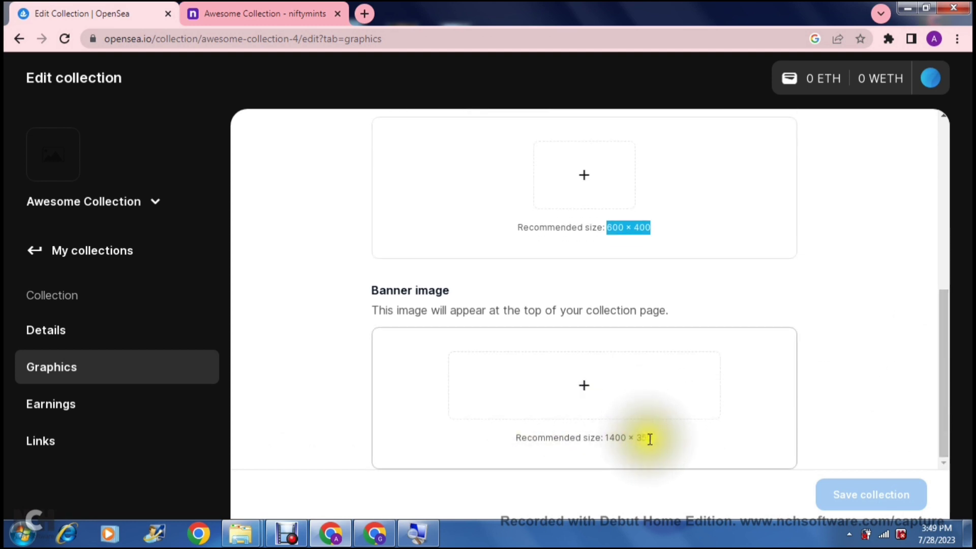
pyautogui.moveTo(652, 439); pyautogui.dragTo(608, 448)
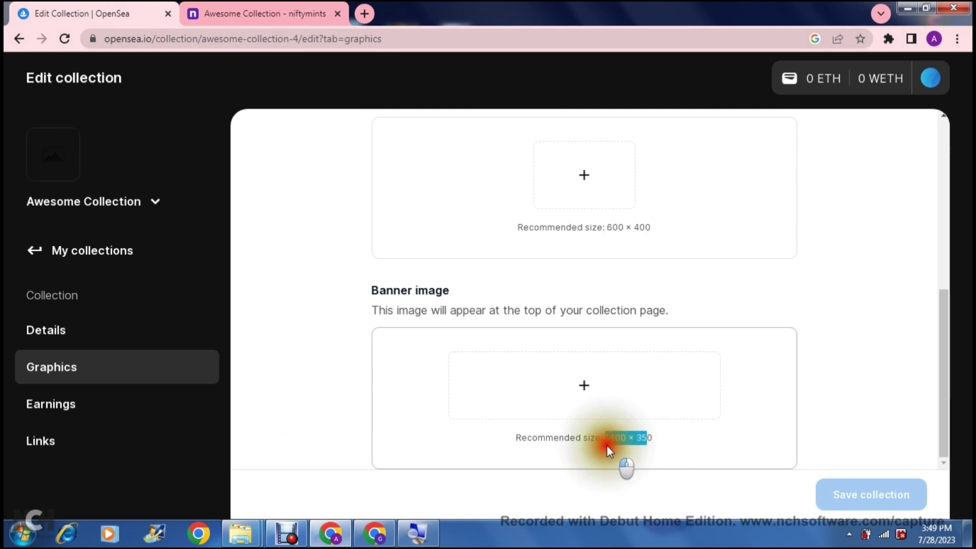
pyautogui.moveTo(606, 445); pyautogui.dragTo(604, 448)
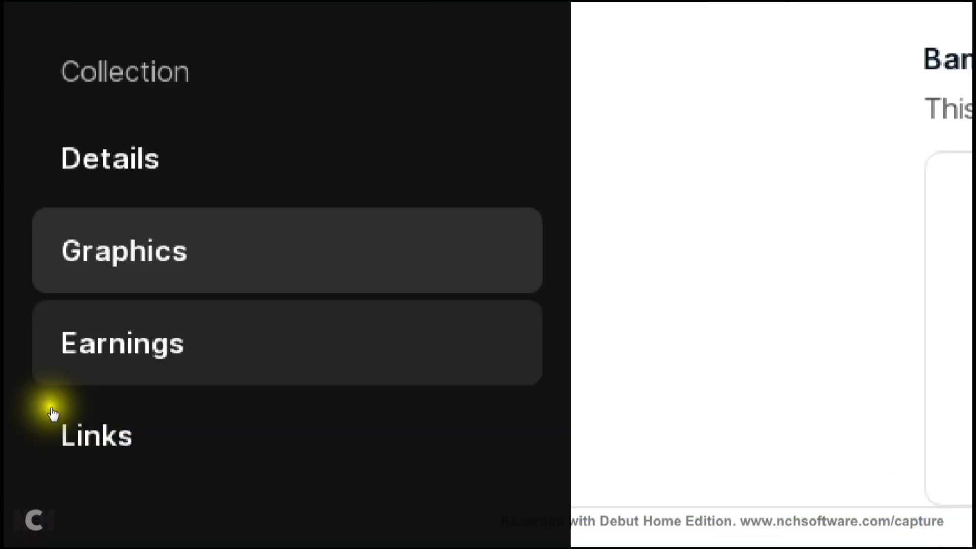
# Give Awesome Collection 10% creator earnings to one payout address, removing an empty second address row
pyautogui.click(67, 395)
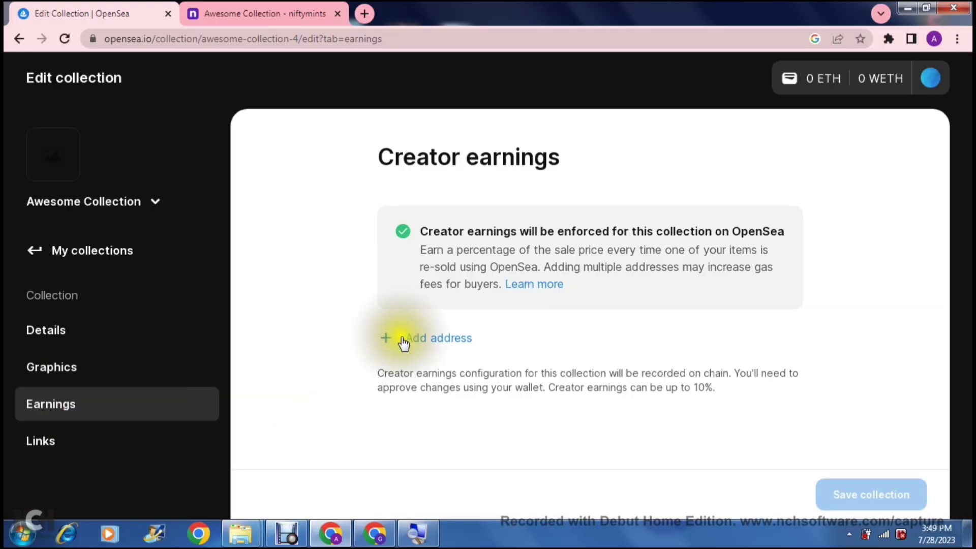
pyautogui.click(421, 340)
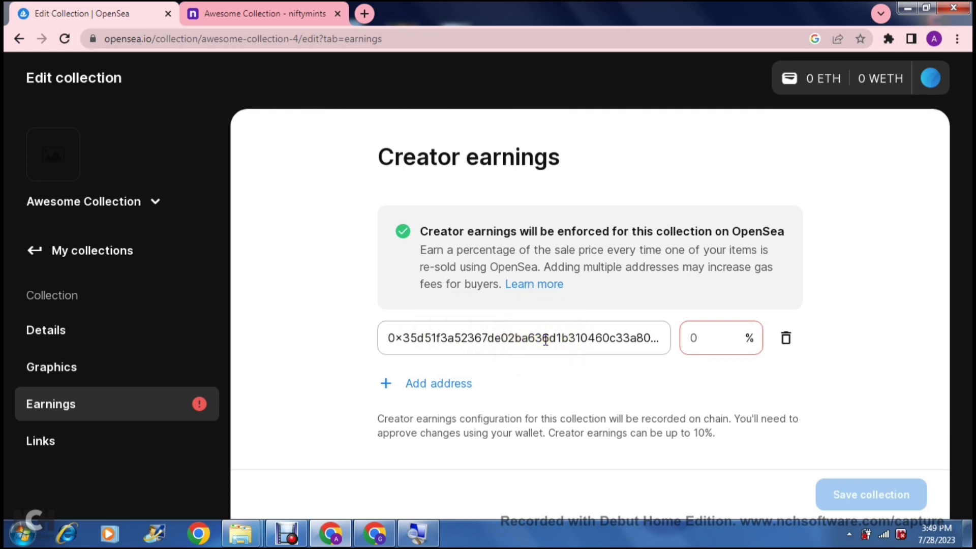
pyautogui.click(700, 339)
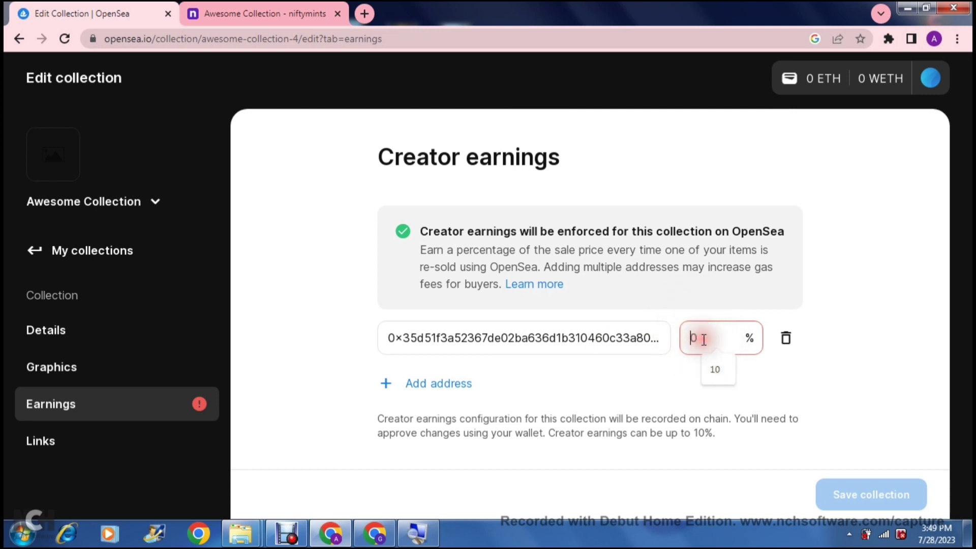
pyautogui.write('10')
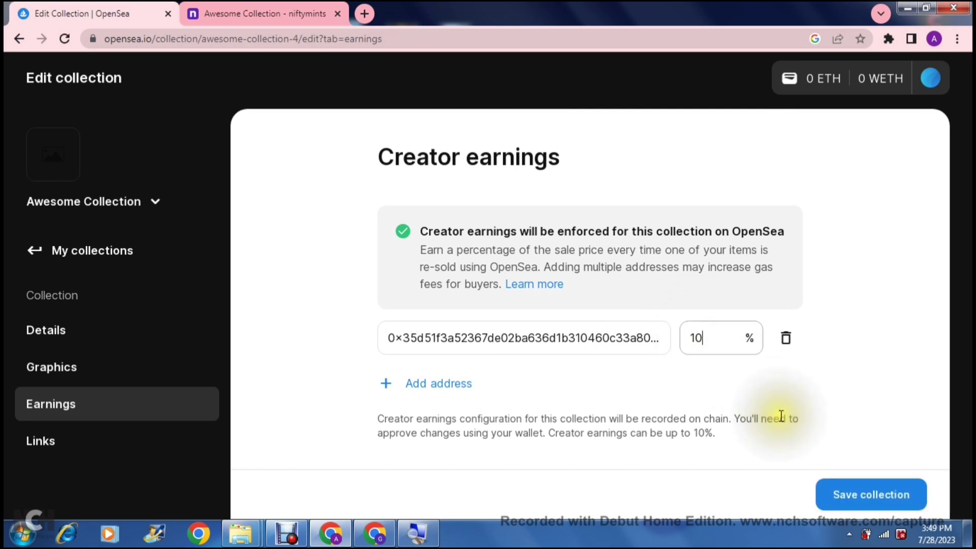
pyautogui.click(855, 498)
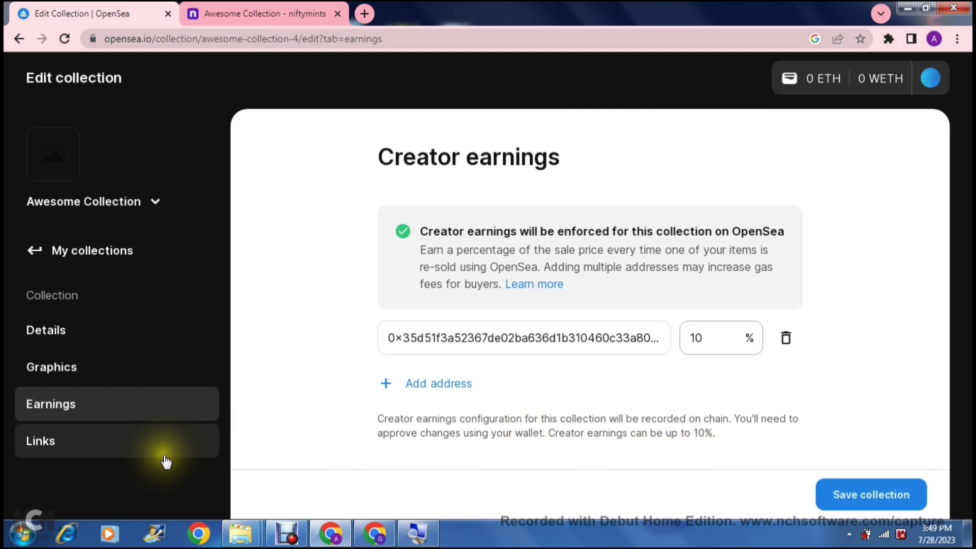
pyautogui.click(397, 398)
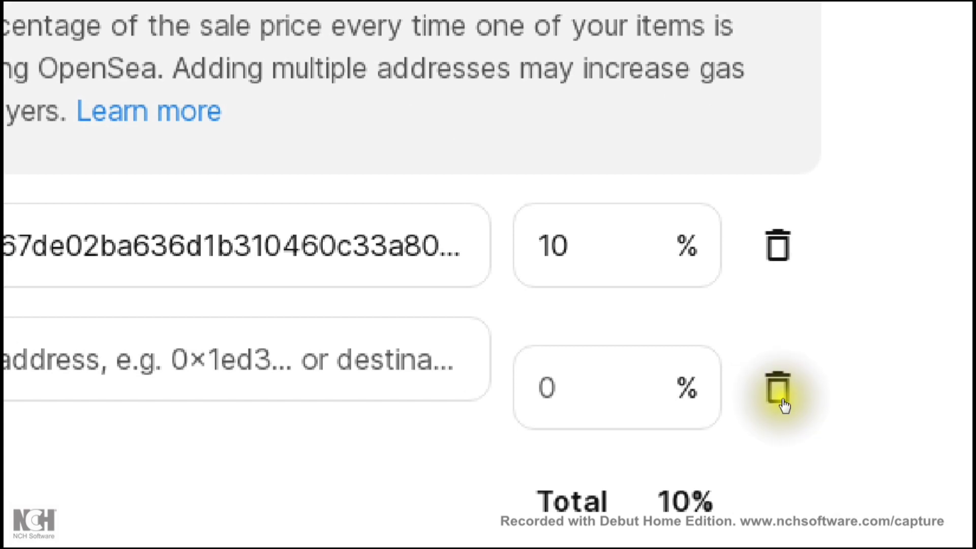
pyautogui.click(779, 403)
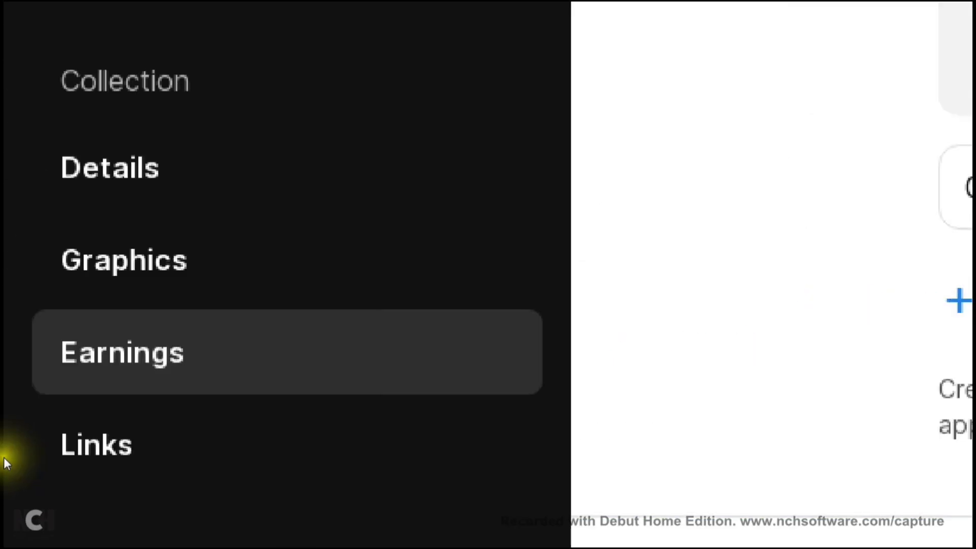
# View the Links settings and website field, then go to My collections, discarding changes
pyautogui.click(50, 446)
pyautogui.click(49, 446)
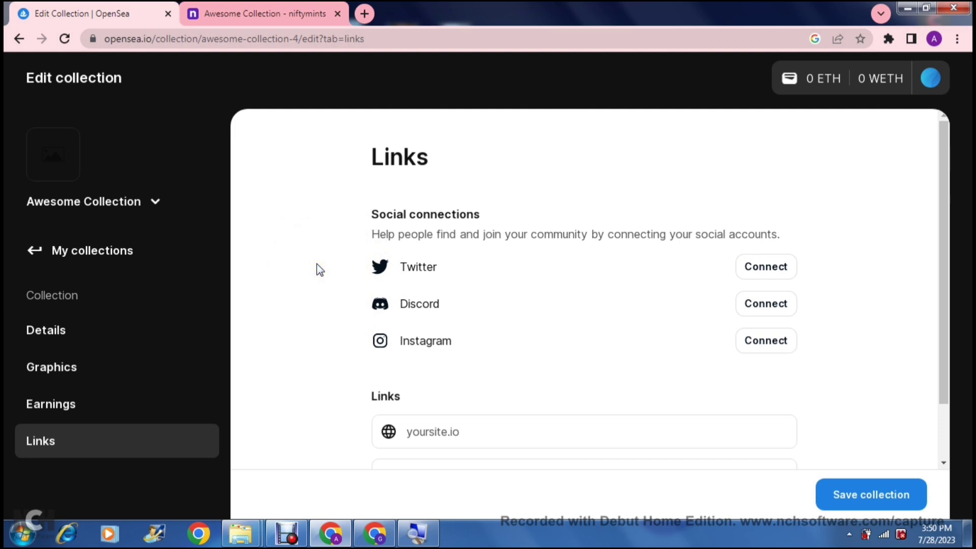
pyautogui.click(447, 429)
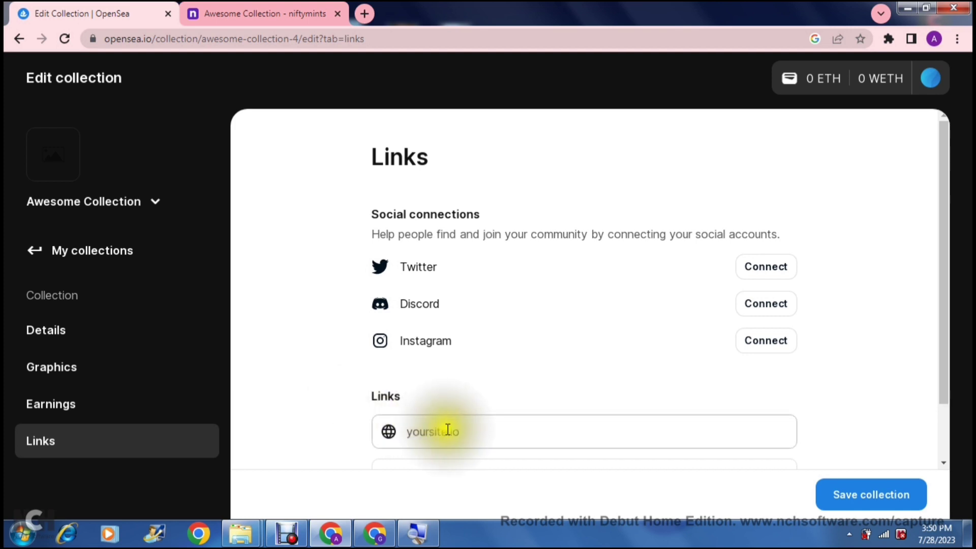
pyautogui.click(462, 431)
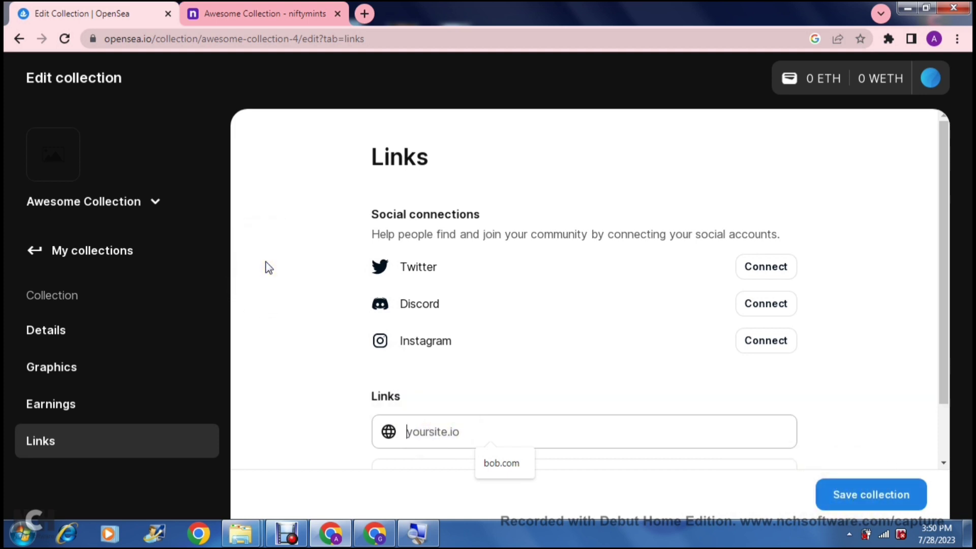
pyautogui.click(104, 245)
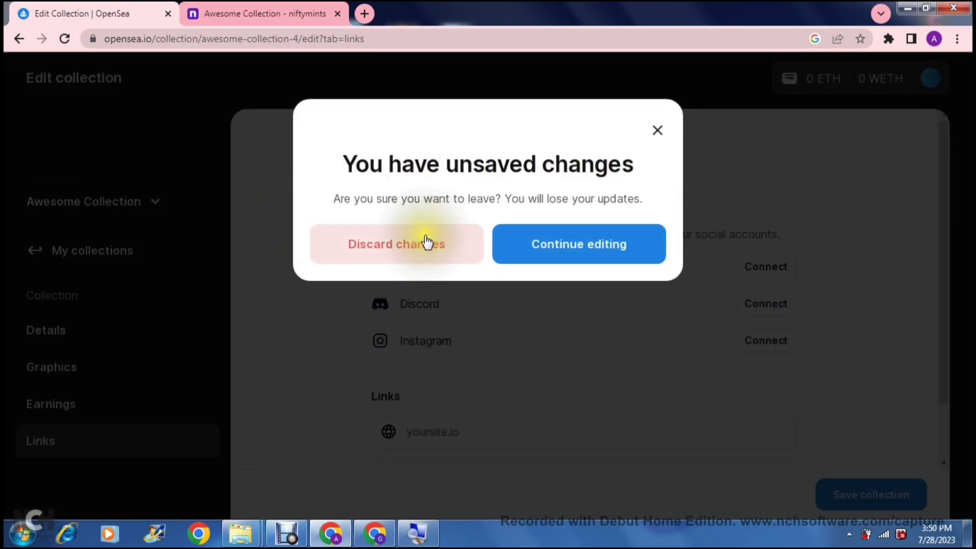
pyautogui.click(424, 242)
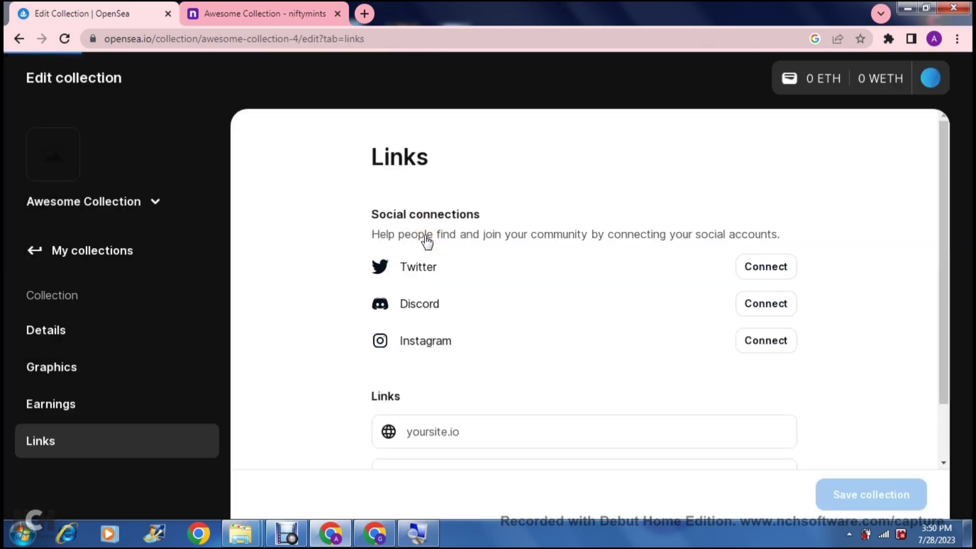